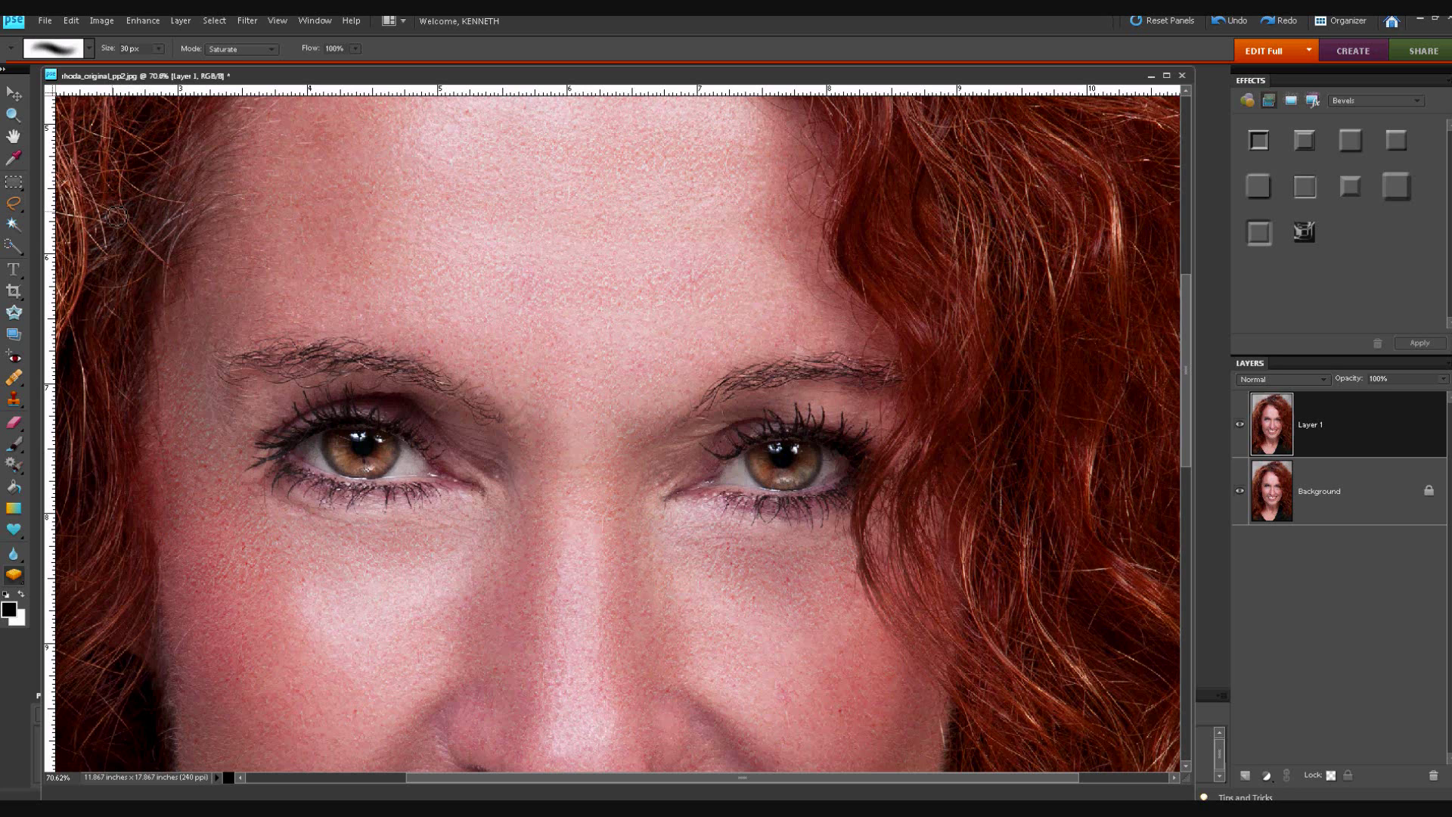
Choose the plain Lasso Tool and trace a selection around the left iris.
click(22, 214)
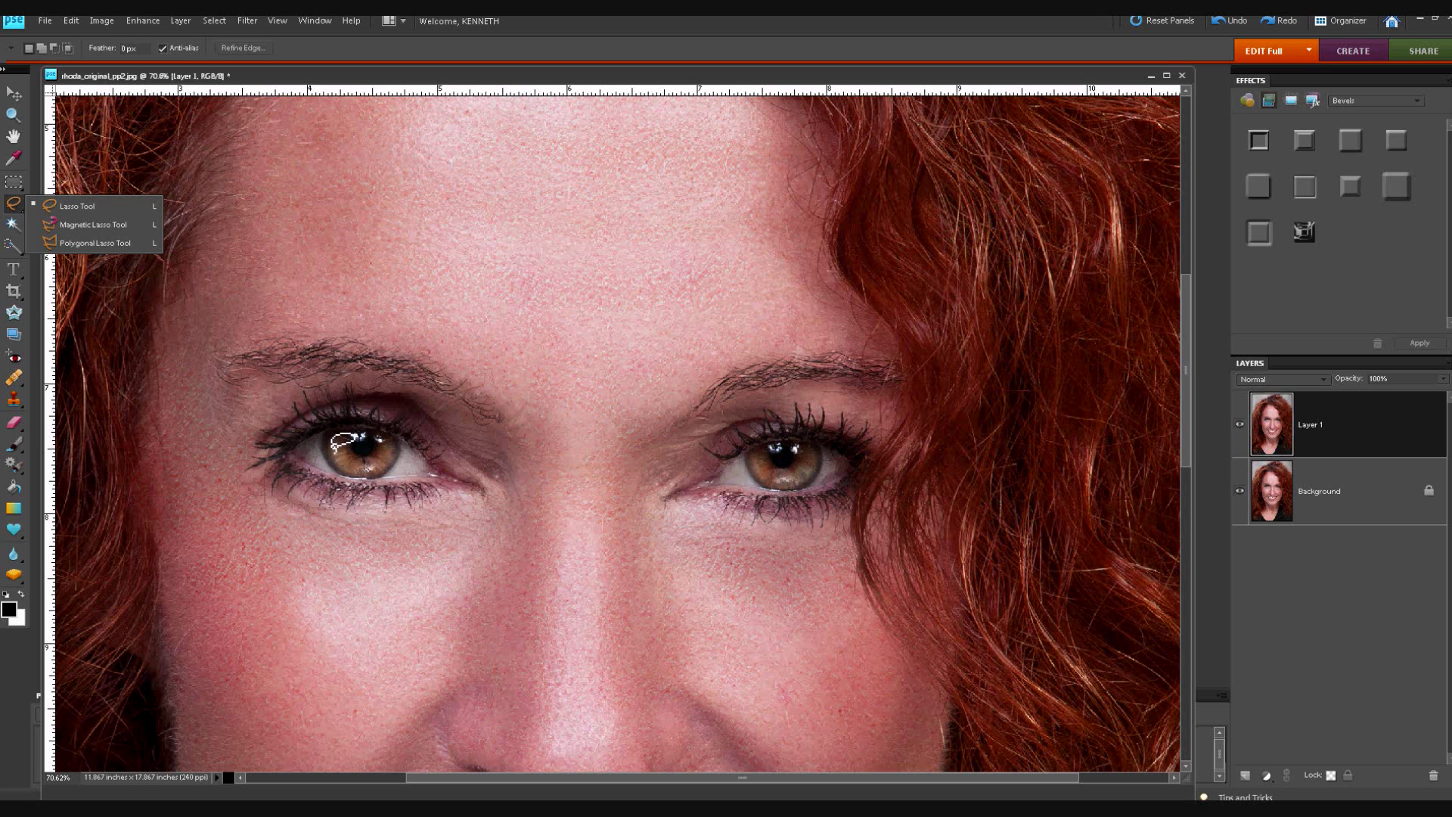
click(333, 445)
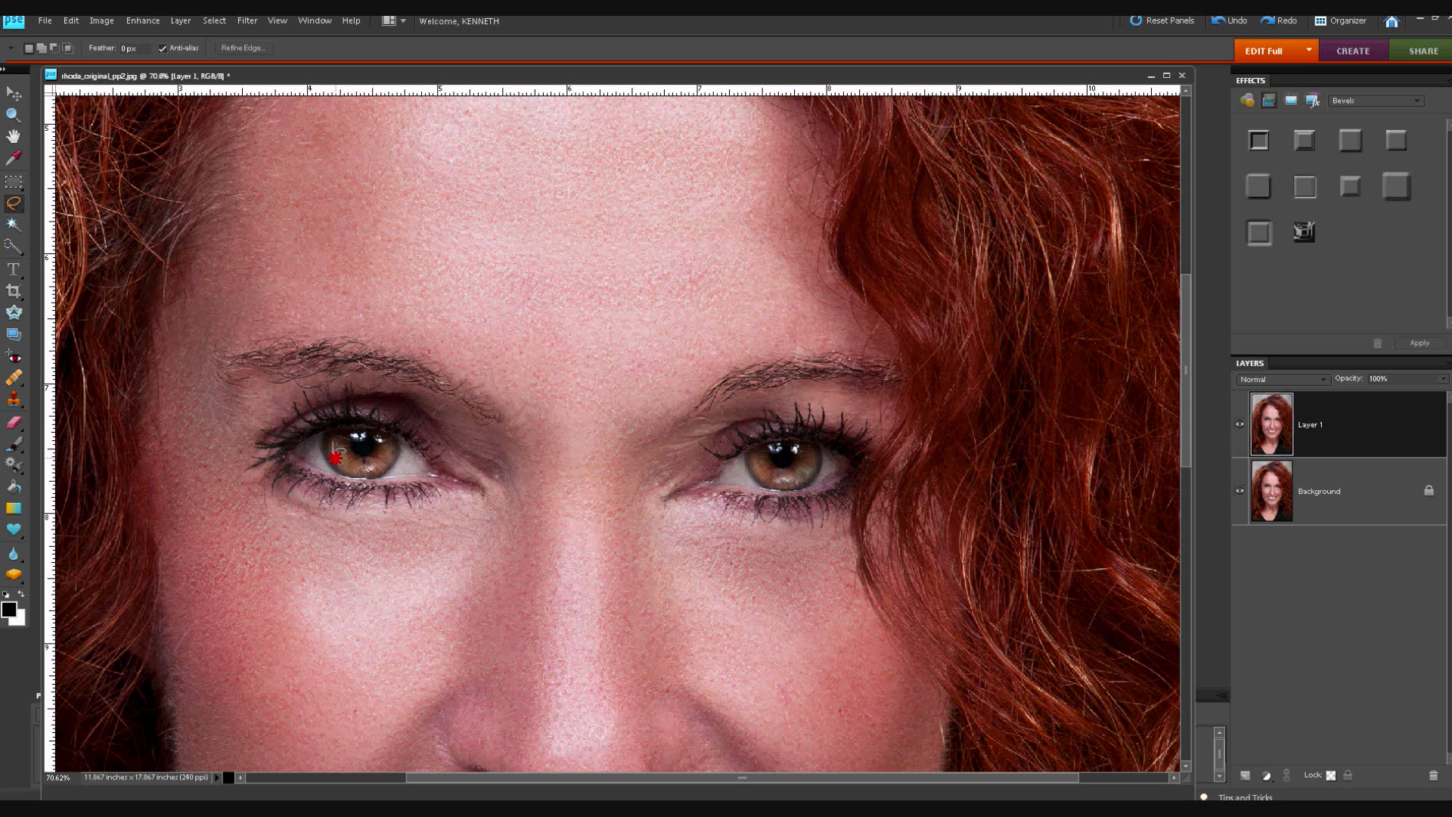
mouse_move(354, 470)
mouse_down()
mouse_move(382, 471)
mouse_move(396, 437)
mouse_move(355, 457)
mouse_move(333, 437)
mouse_up()
Add the right iris to the selection, including its missed lower-right parts.
mouse_move(717, 463)
mouse_down()
mouse_move(737, 458)
mouse_move(717, 475)
mouse_up()
mouse_move(765, 460)
mouse_down()
mouse_move(792, 470)
mouse_move(812, 456)
mouse_move(777, 488)
mouse_move(752, 462)
mouse_up()
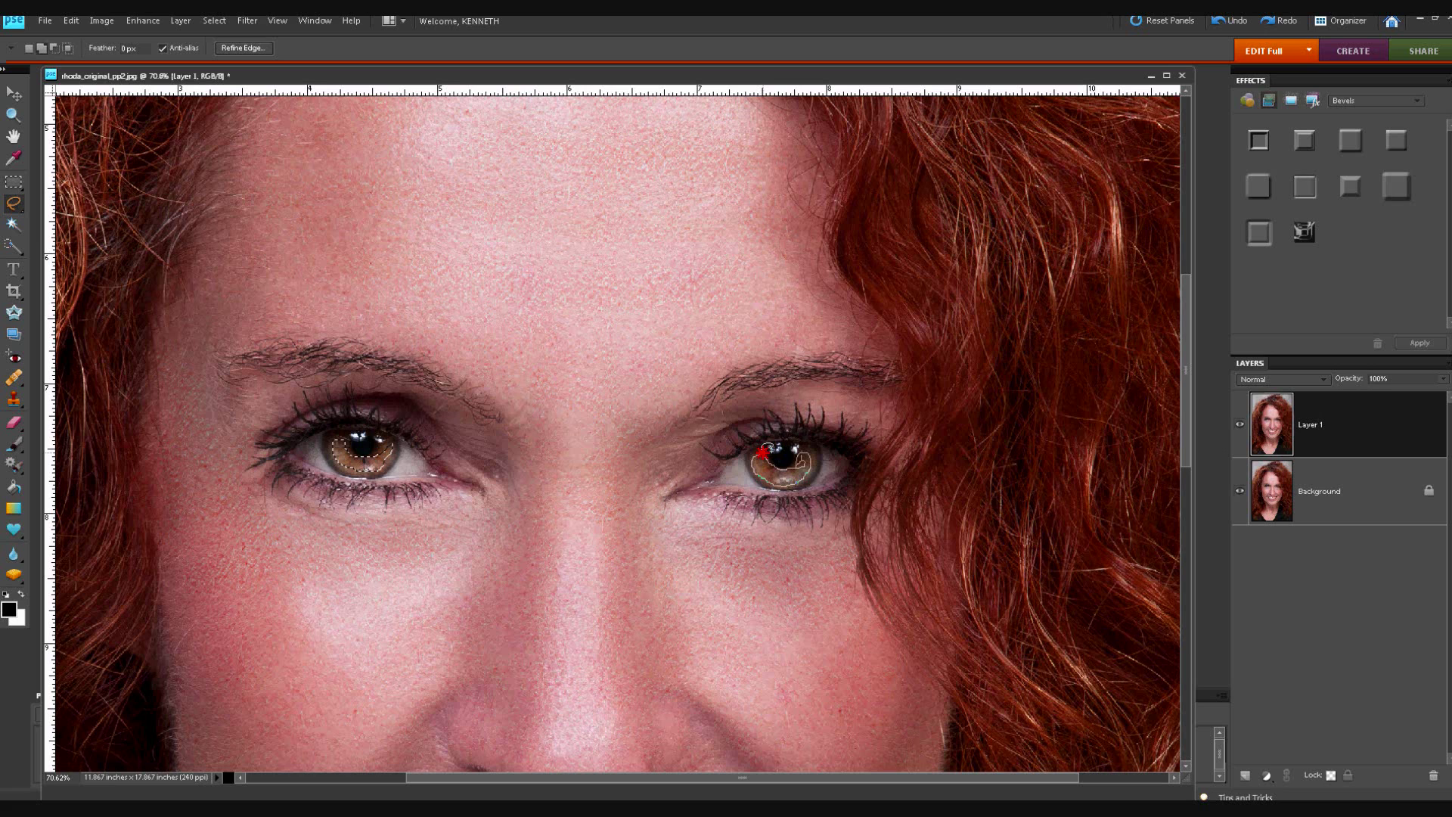
mouse_move(762, 453)
mouse_down()
mouse_move(765, 490)
mouse_move(779, 480)
mouse_up()
drag(765, 481, 754, 477)
drag(808, 493, 811, 475)
Feather the iris selection by 4 pixels.
click(213, 21)
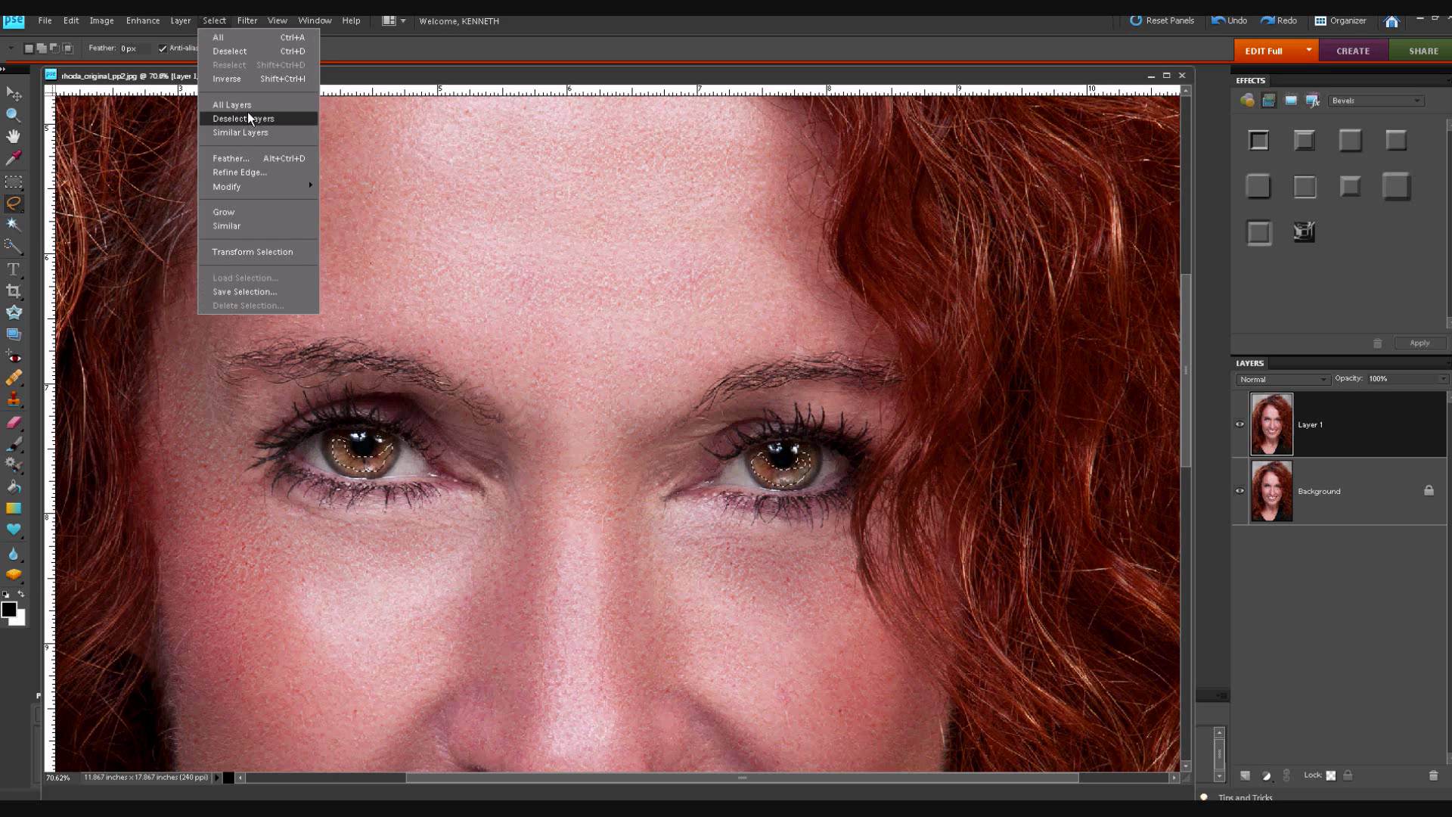
click(247, 158)
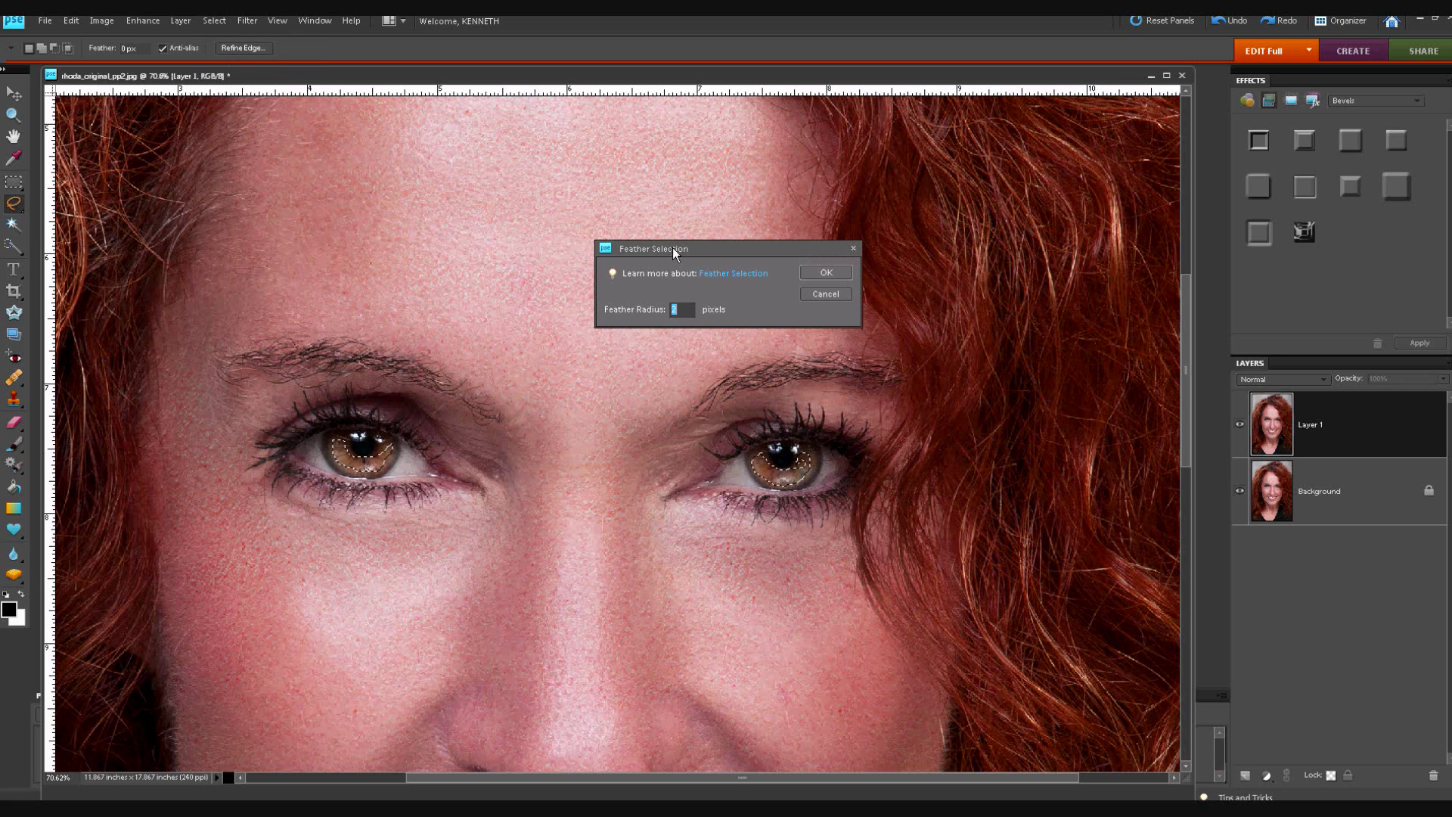
text(4)
click(826, 272)
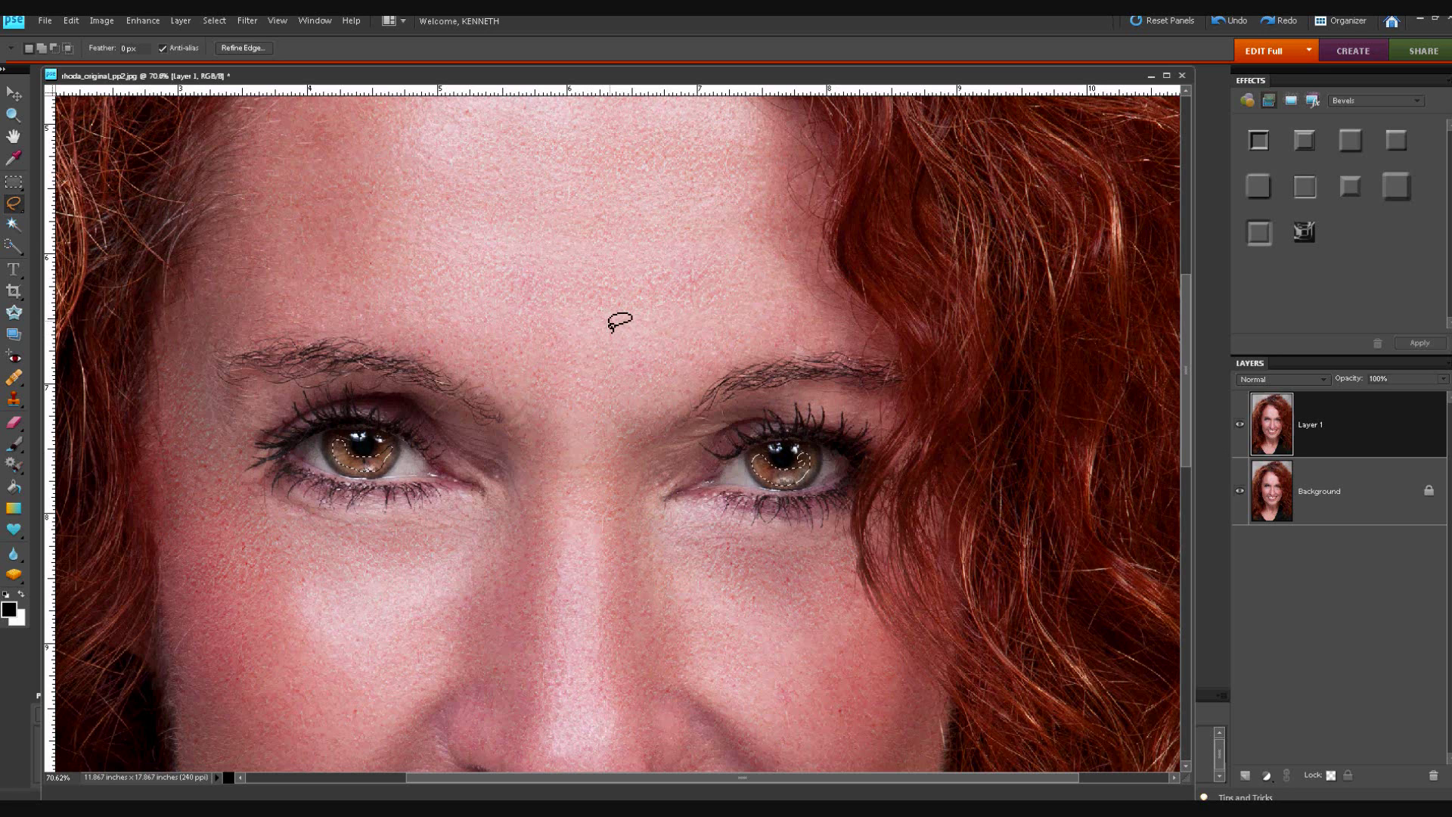
Raise the irises' saturation to +19 with Hue/Saturation.
click(141, 20)
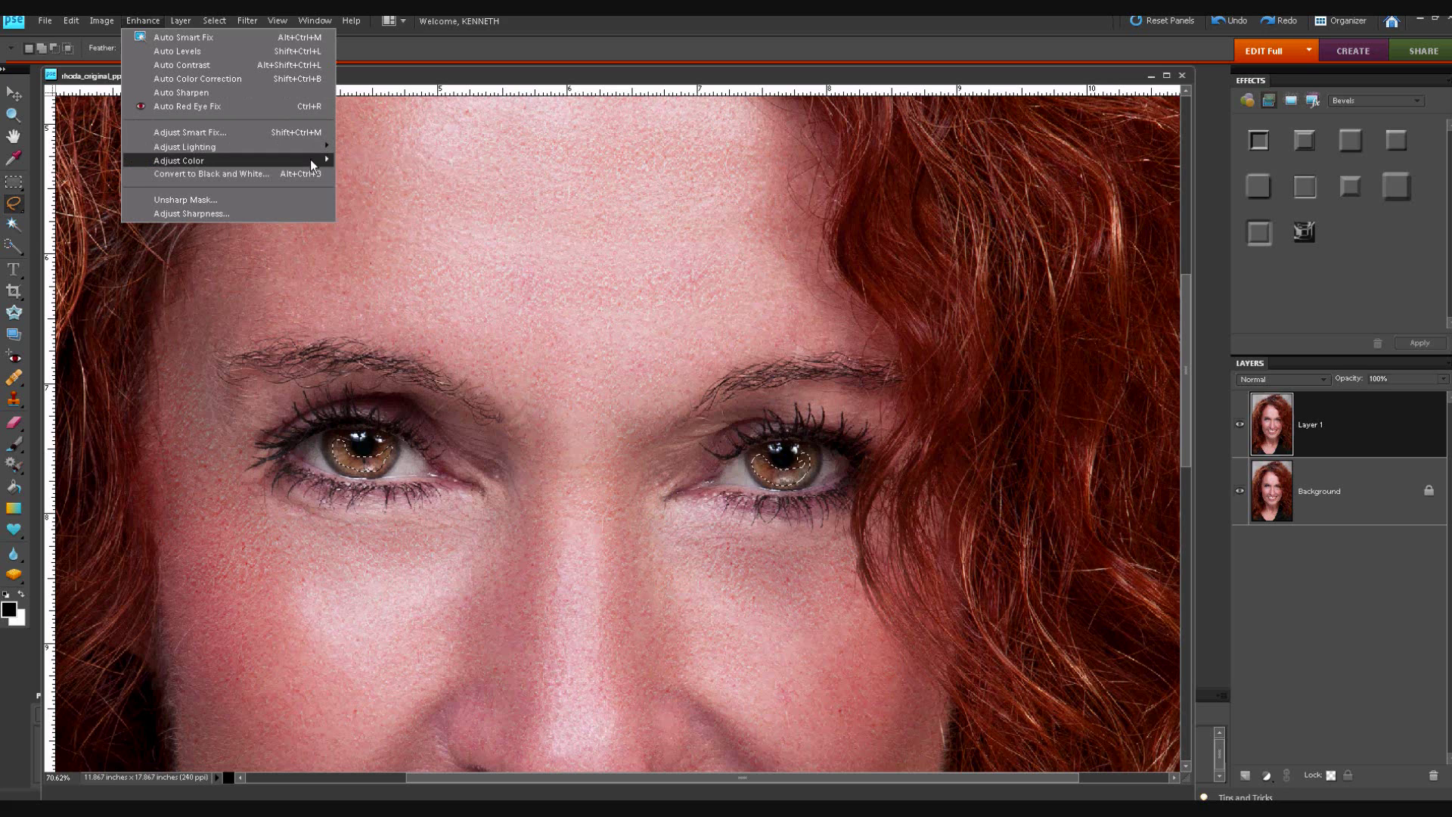
click(357, 174)
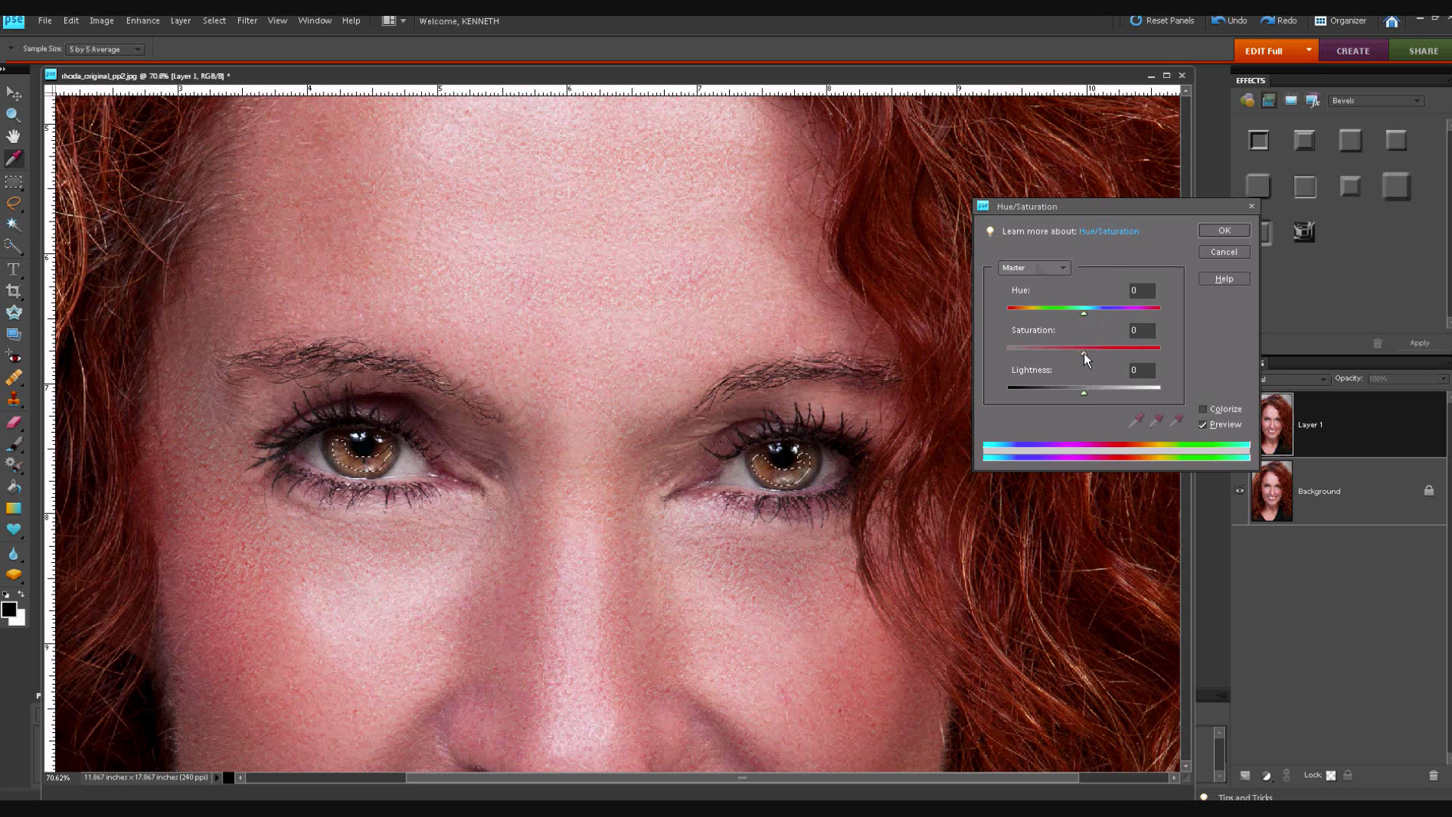
drag(1085, 356, 1112, 353)
click(1211, 233)
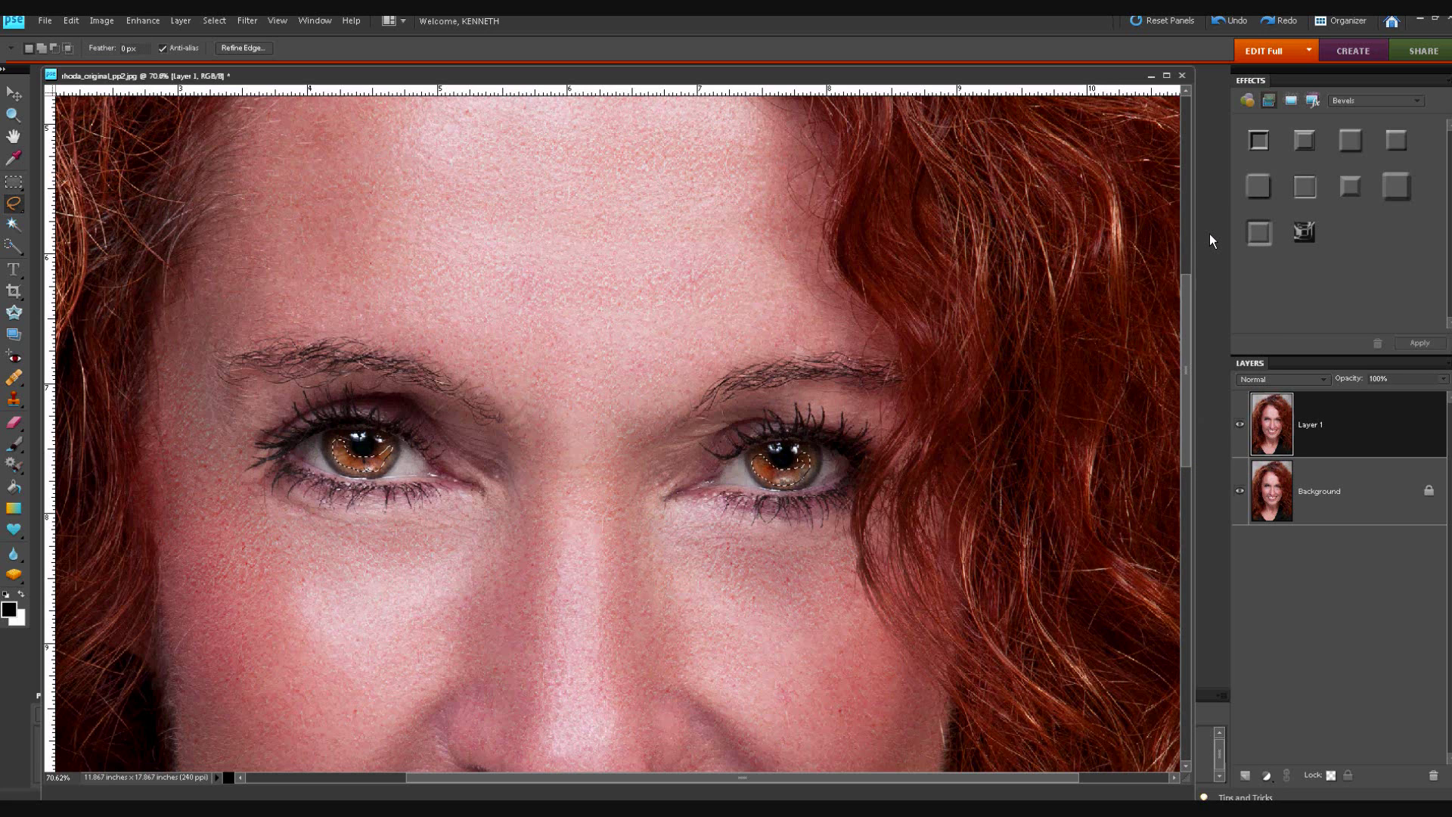
Deselect the irises and hide then reshow Layer 1 to compare with the original.
key(ctrl+d)
click(1242, 428)
click(1242, 429)
drag(353, 443, 330, 452)
Paint faint Darken-mode brush strokes at 19% opacity around both iris rims.
click(17, 446)
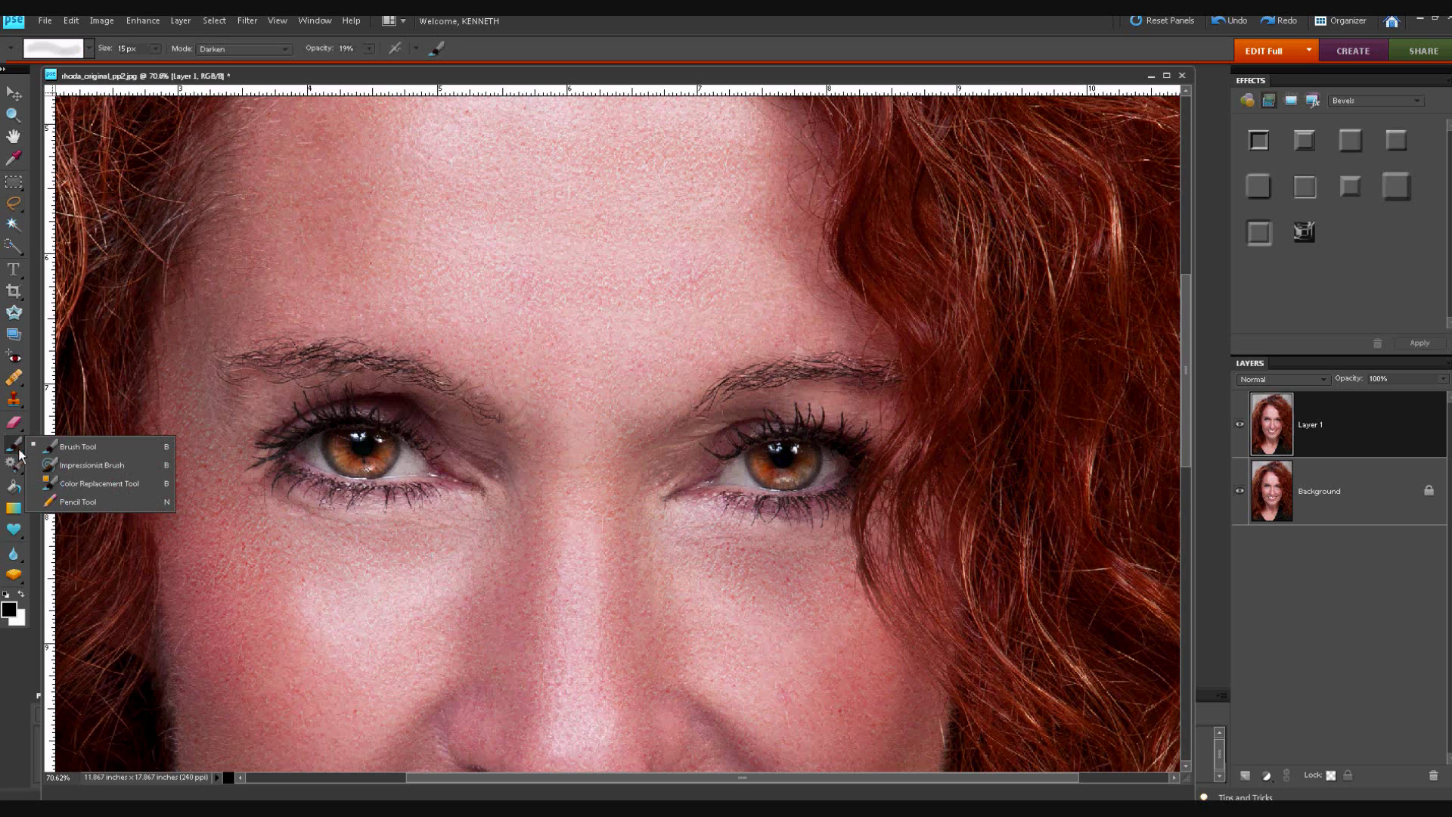
click(55, 452)
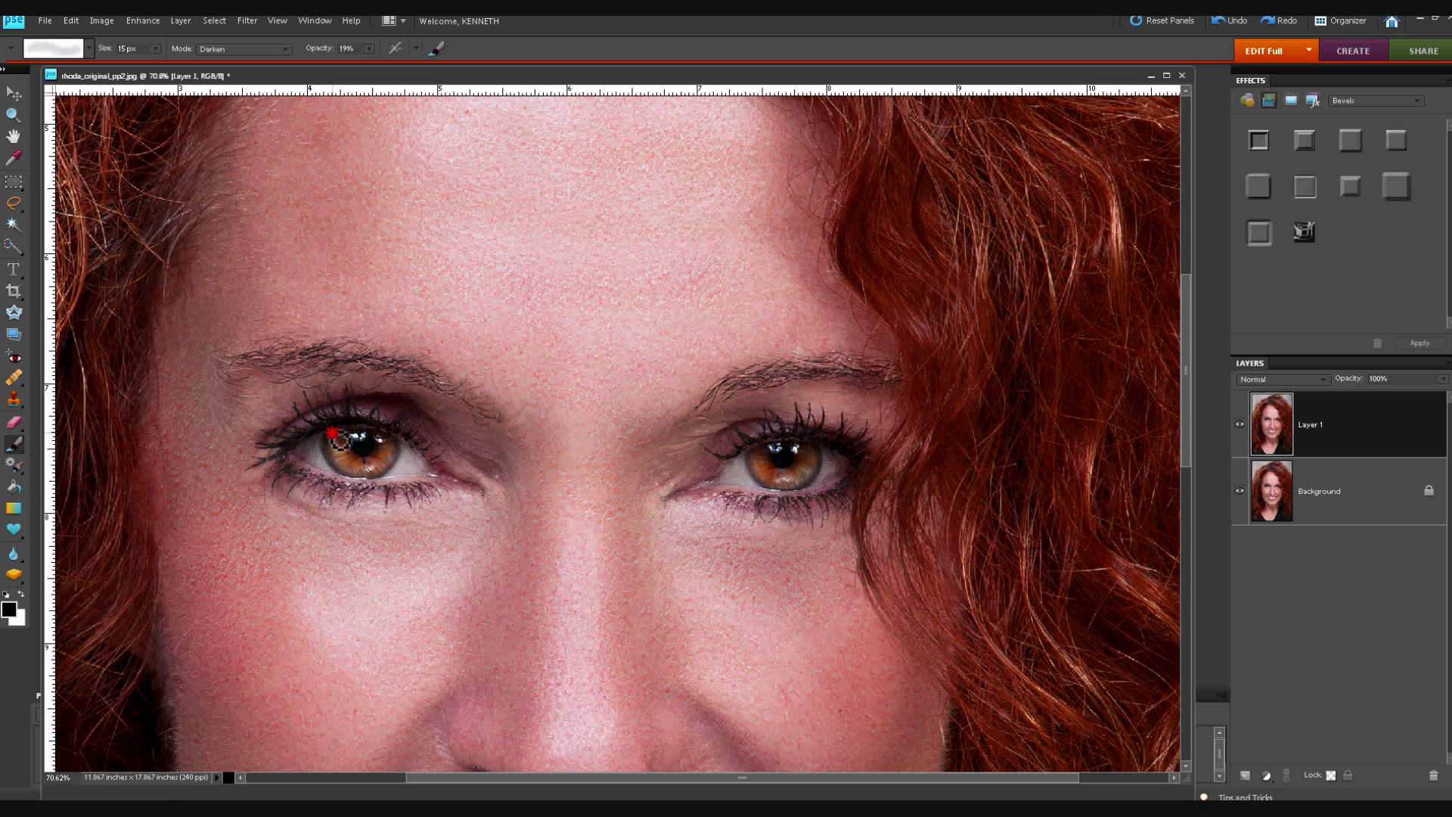
mouse_move(325, 446)
mouse_down()
mouse_move(360, 482)
mouse_move(387, 480)
mouse_move(403, 448)
mouse_up()
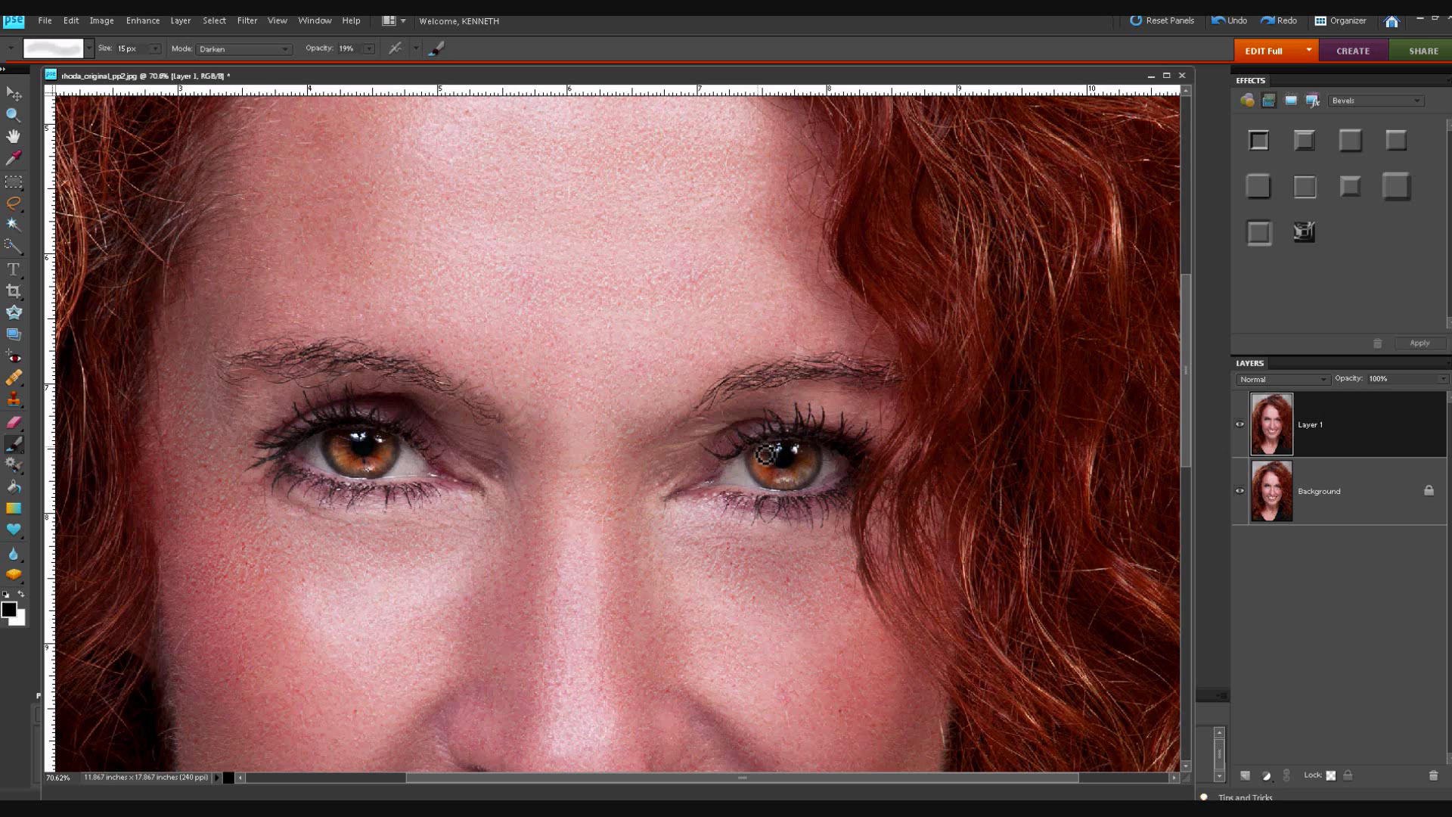
mouse_move(755, 454)
mouse_down()
mouse_move(770, 487)
mouse_move(804, 494)
mouse_move(826, 457)
mouse_move(761, 469)
mouse_up()
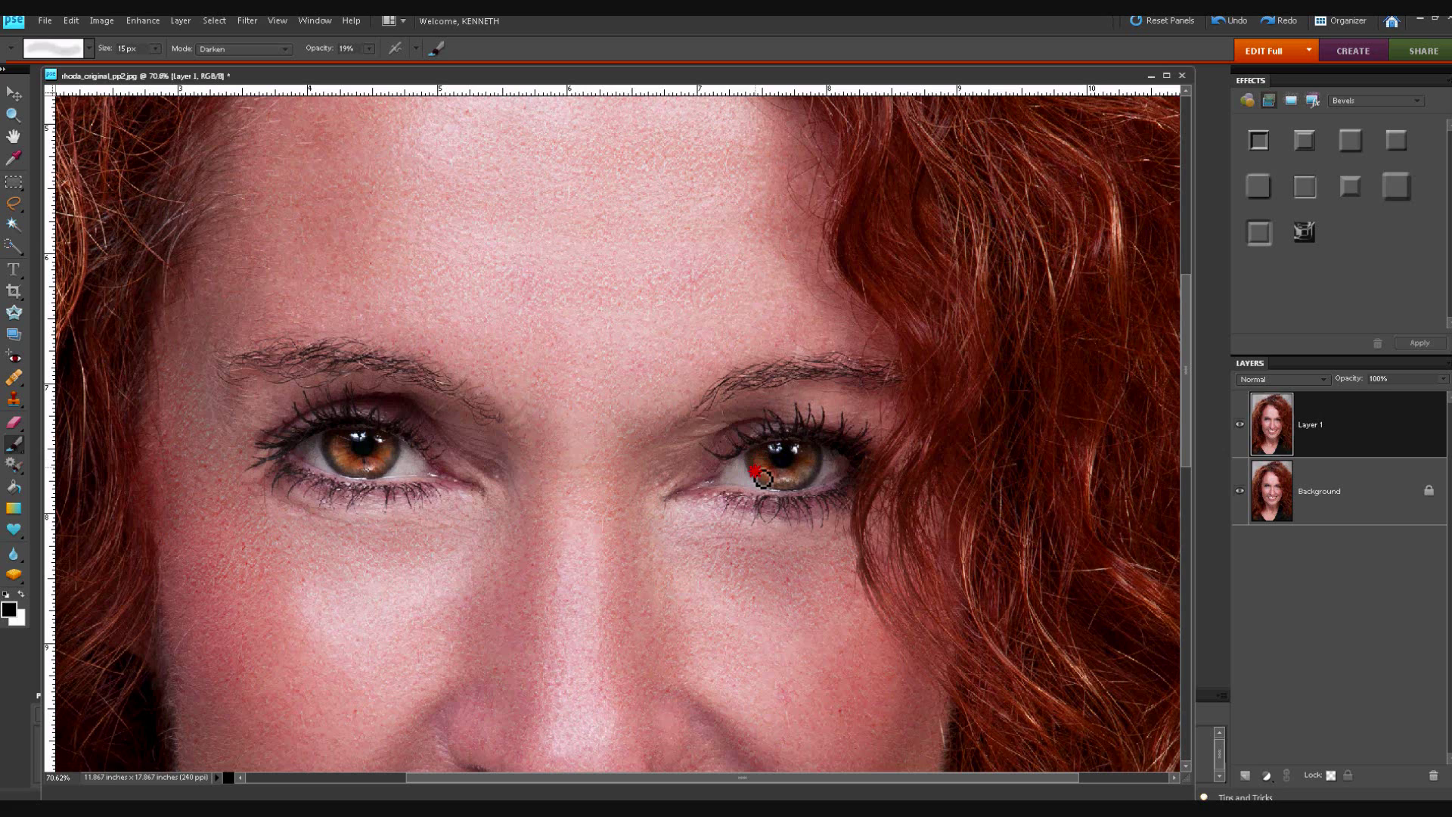
drag(763, 478, 768, 482)
mouse_move(394, 452)
mouse_down()
mouse_move(365, 447)
mouse_move(398, 474)
mouse_move(373, 480)
mouse_move(332, 453)
mouse_up()
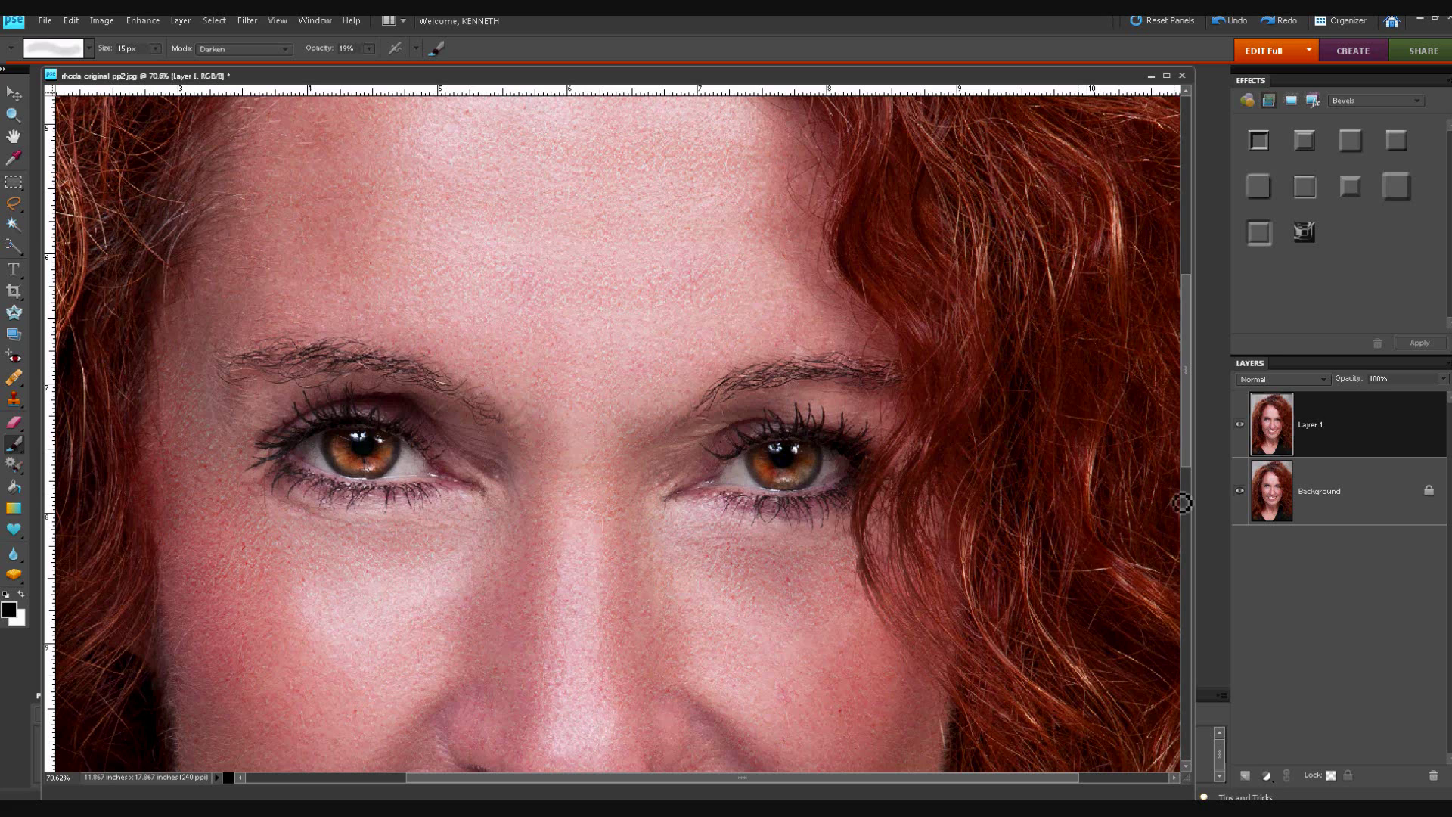
Hide and reshow Layer 1 to compare the iris edits before and after.
click(1240, 428)
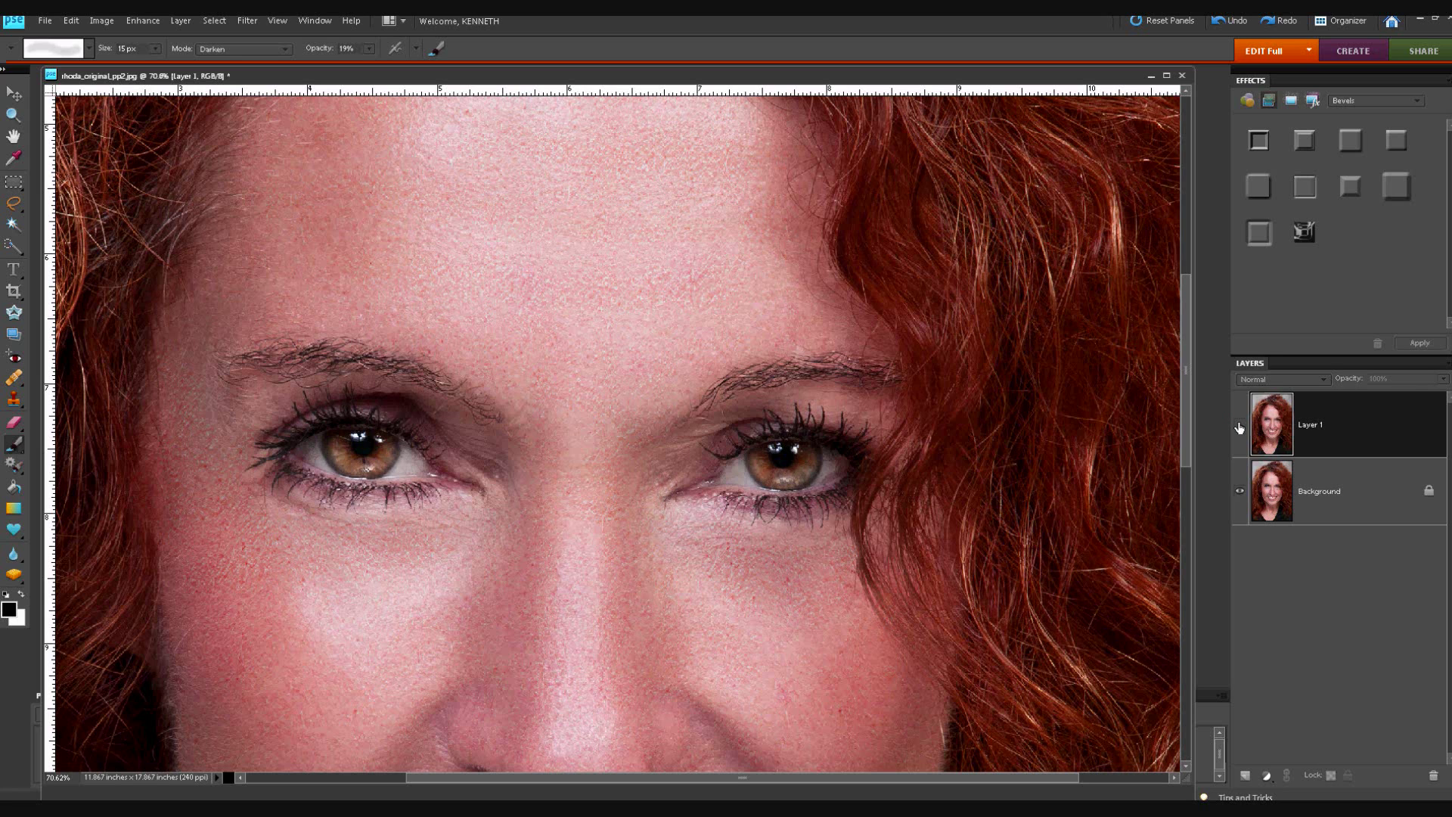
click(1240, 428)
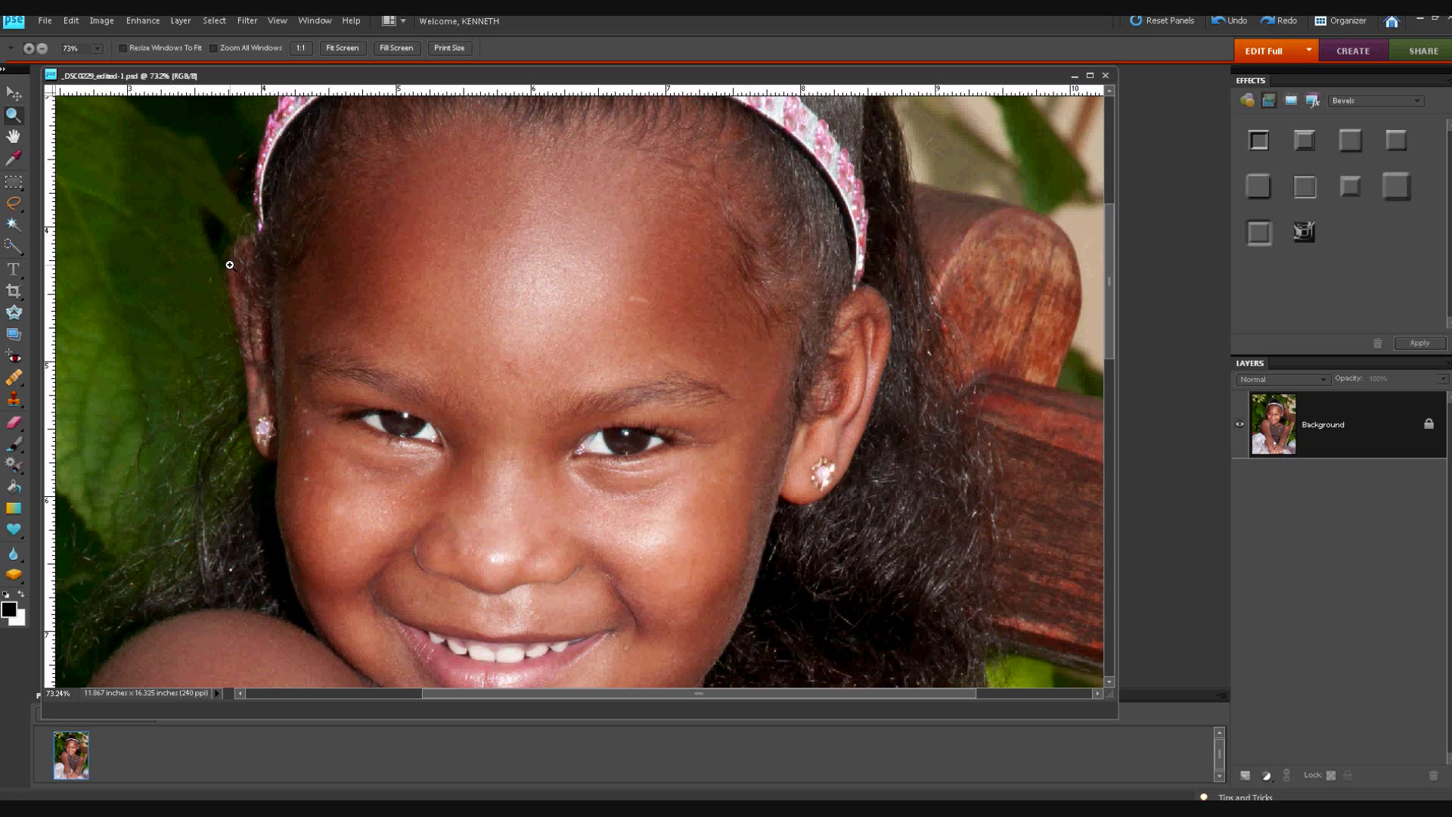
Draw a loose Lasso loop around the girl's left-side eye and brow.
click(14, 206)
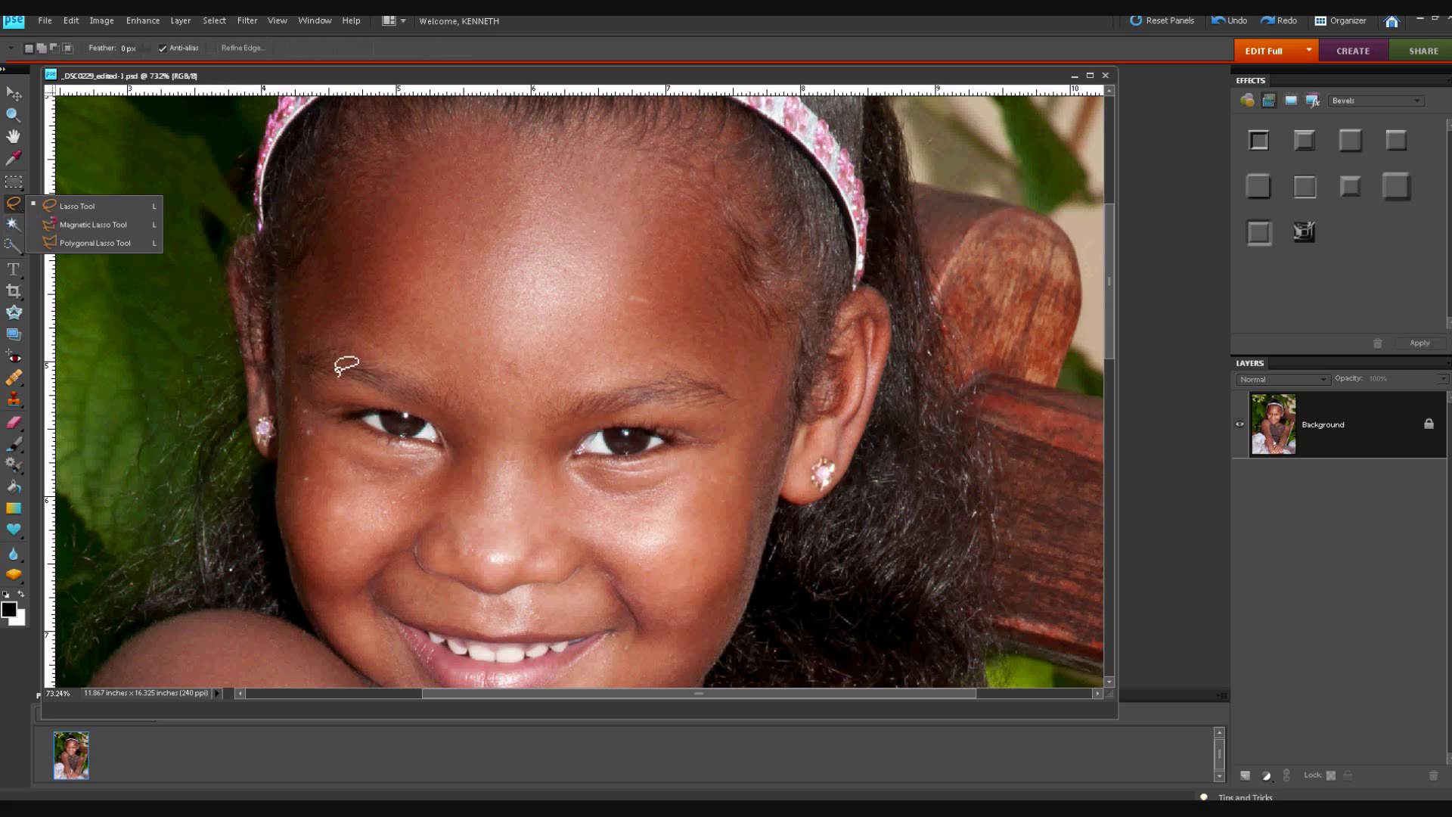
mouse_move(302, 364)
mouse_down()
mouse_move(393, 370)
mouse_move(445, 395)
mouse_move(479, 457)
mouse_move(461, 495)
mouse_move(415, 507)
mouse_move(358, 484)
mouse_move(307, 435)
mouse_move(306, 367)
mouse_up()
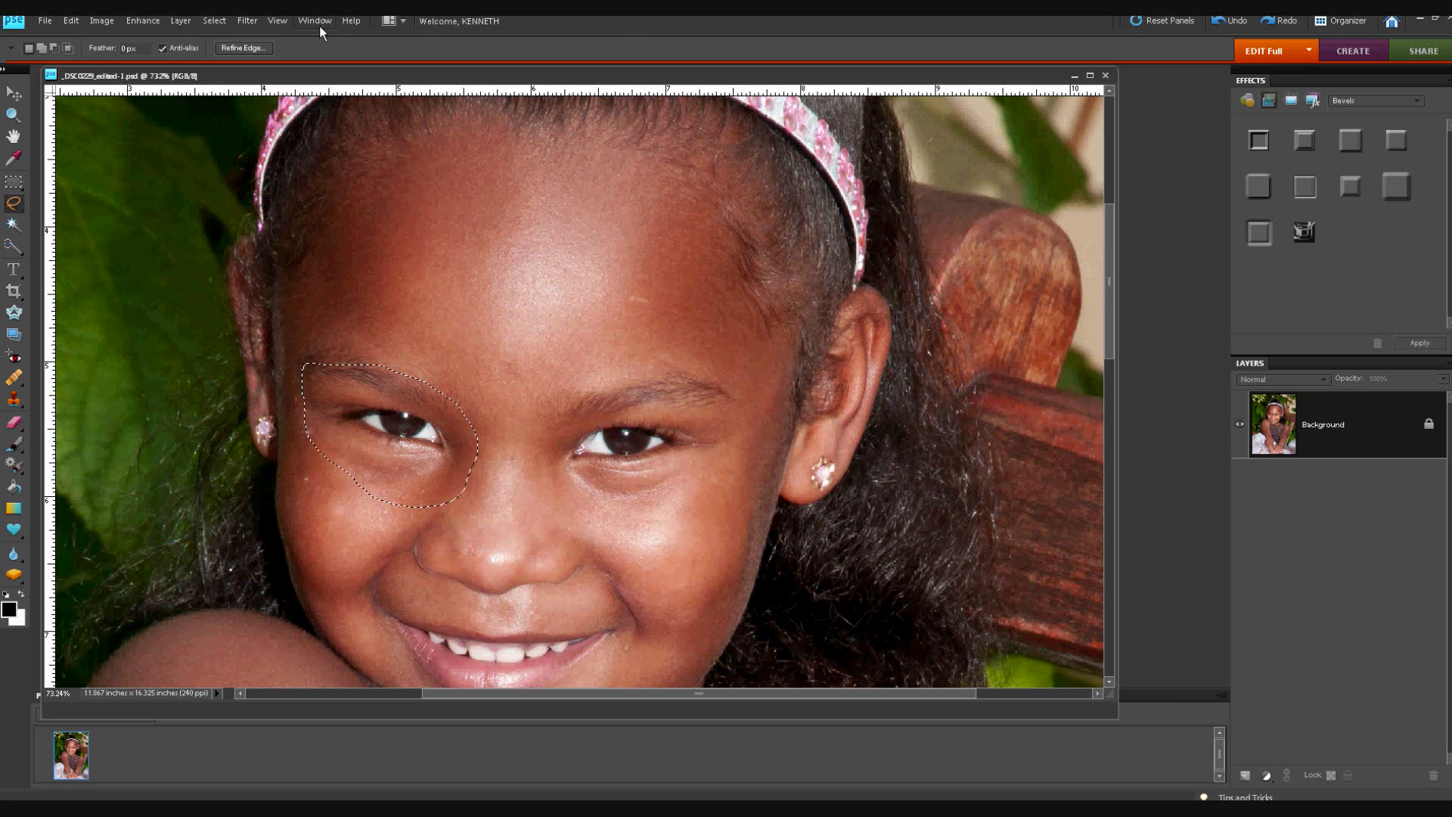
click(218, 22)
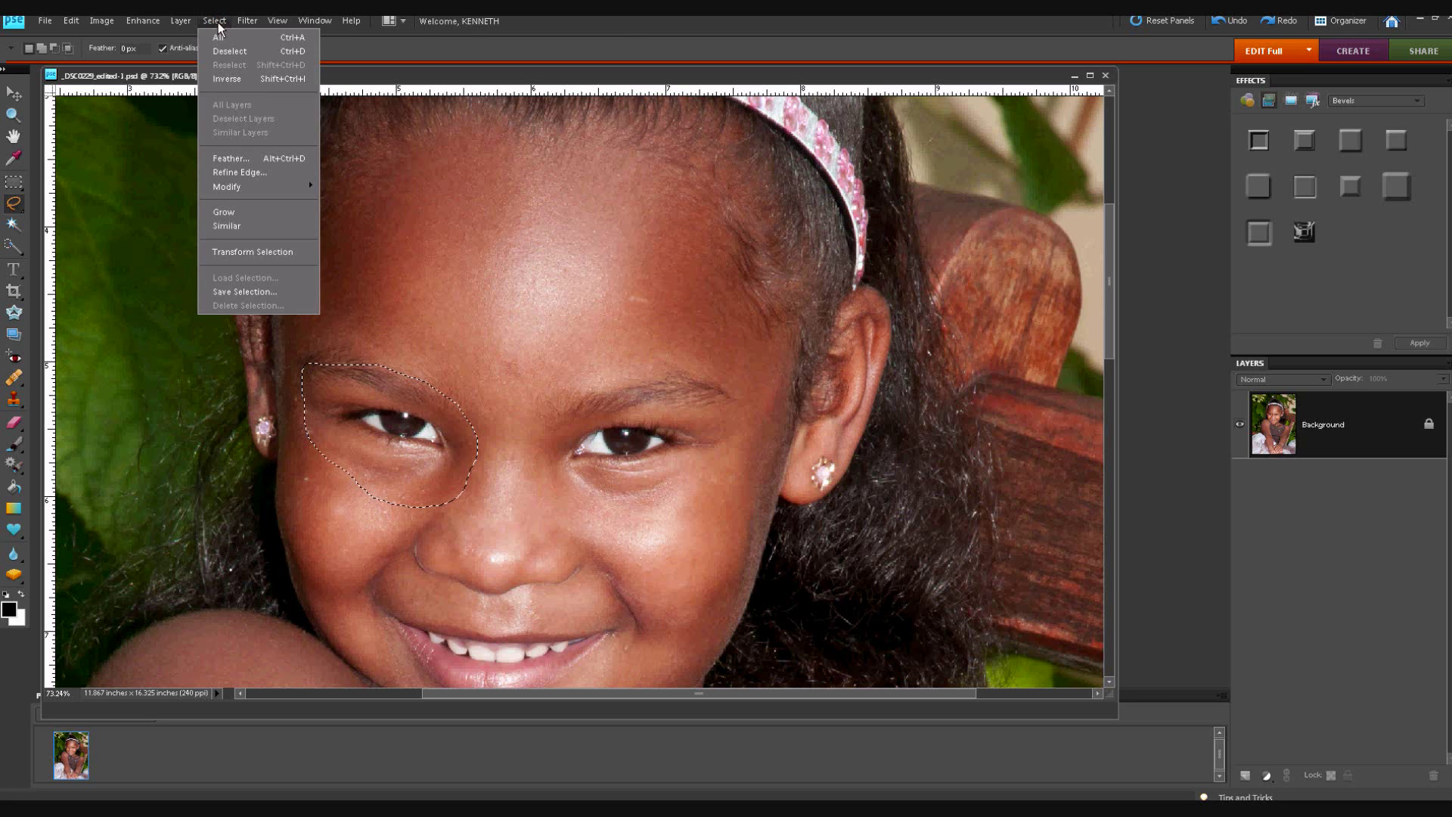
Feather the eye selection by 10 pixels and copy it to a new layer with Ctrl+J.
click(228, 158)
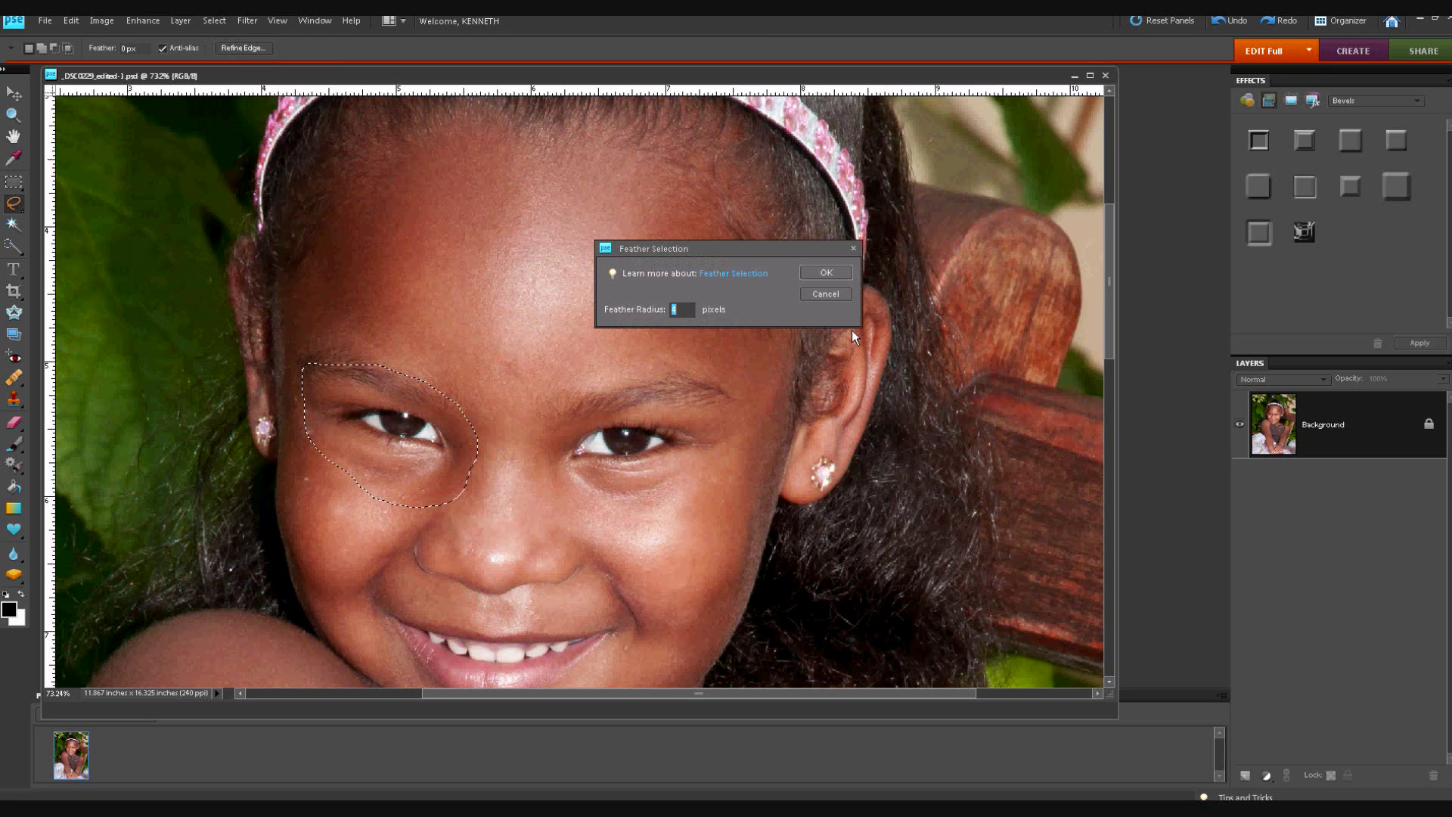
text(10)
click(842, 272)
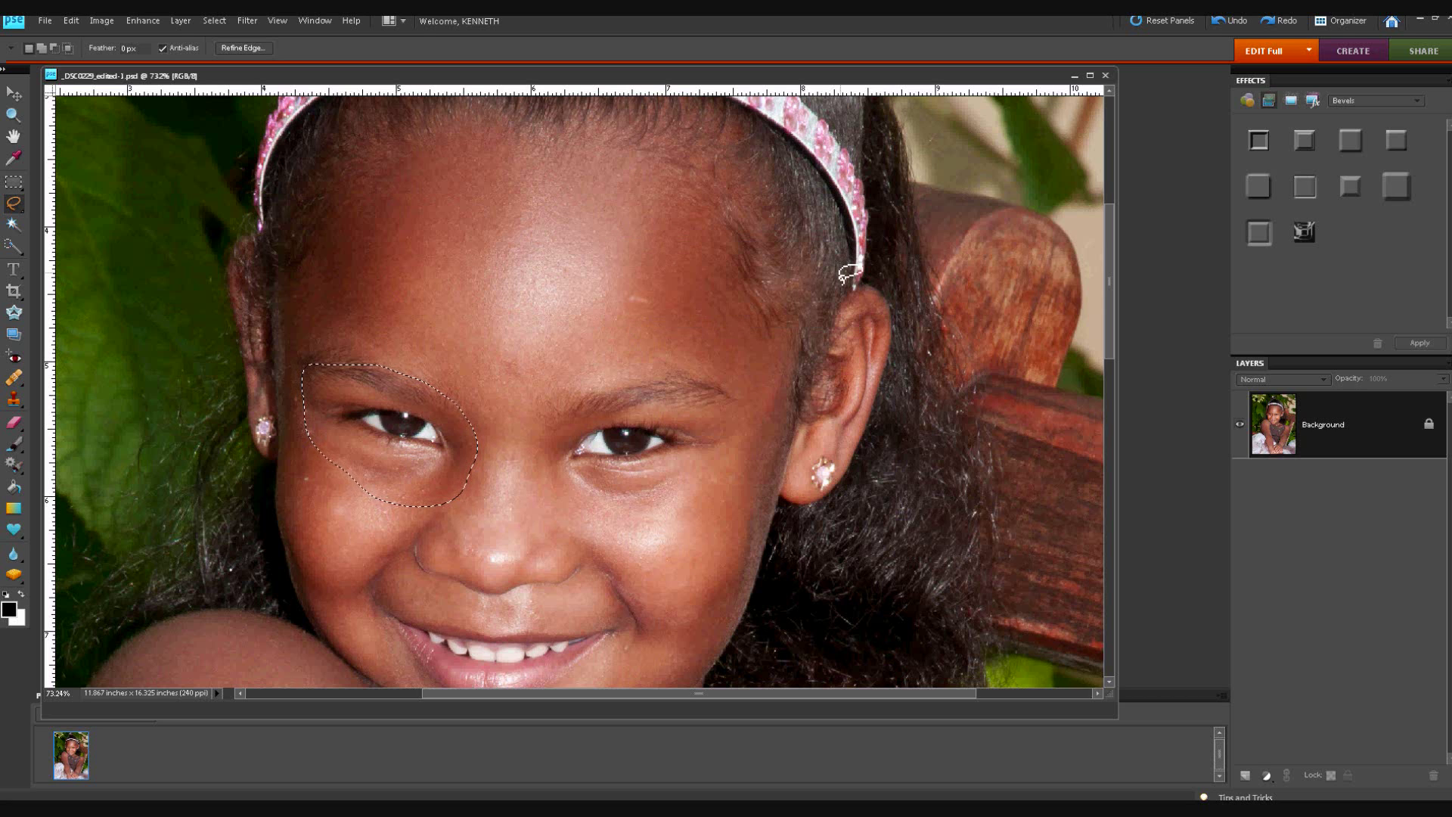
key(ctrl+j)
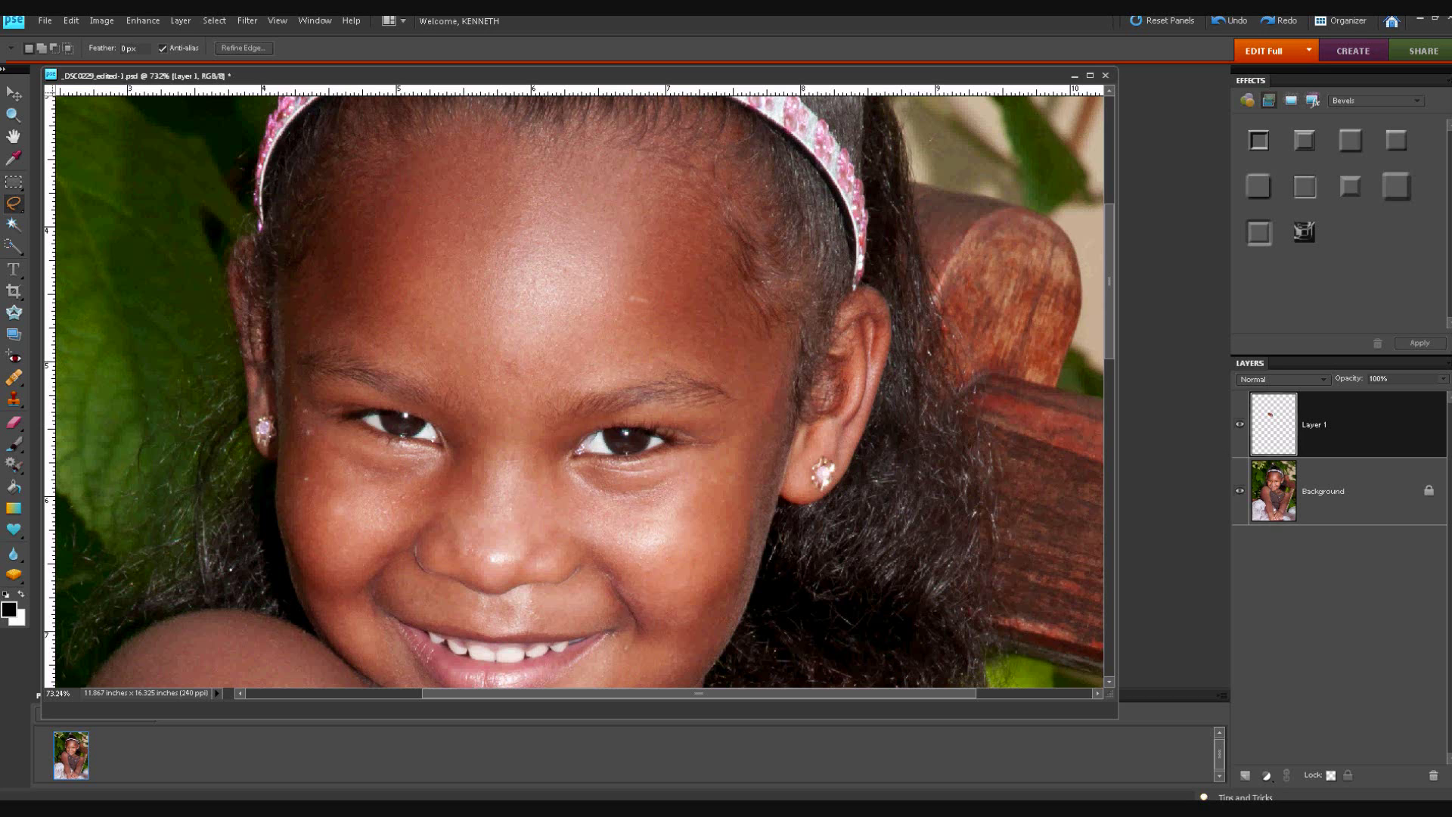
key(ctrl+t)
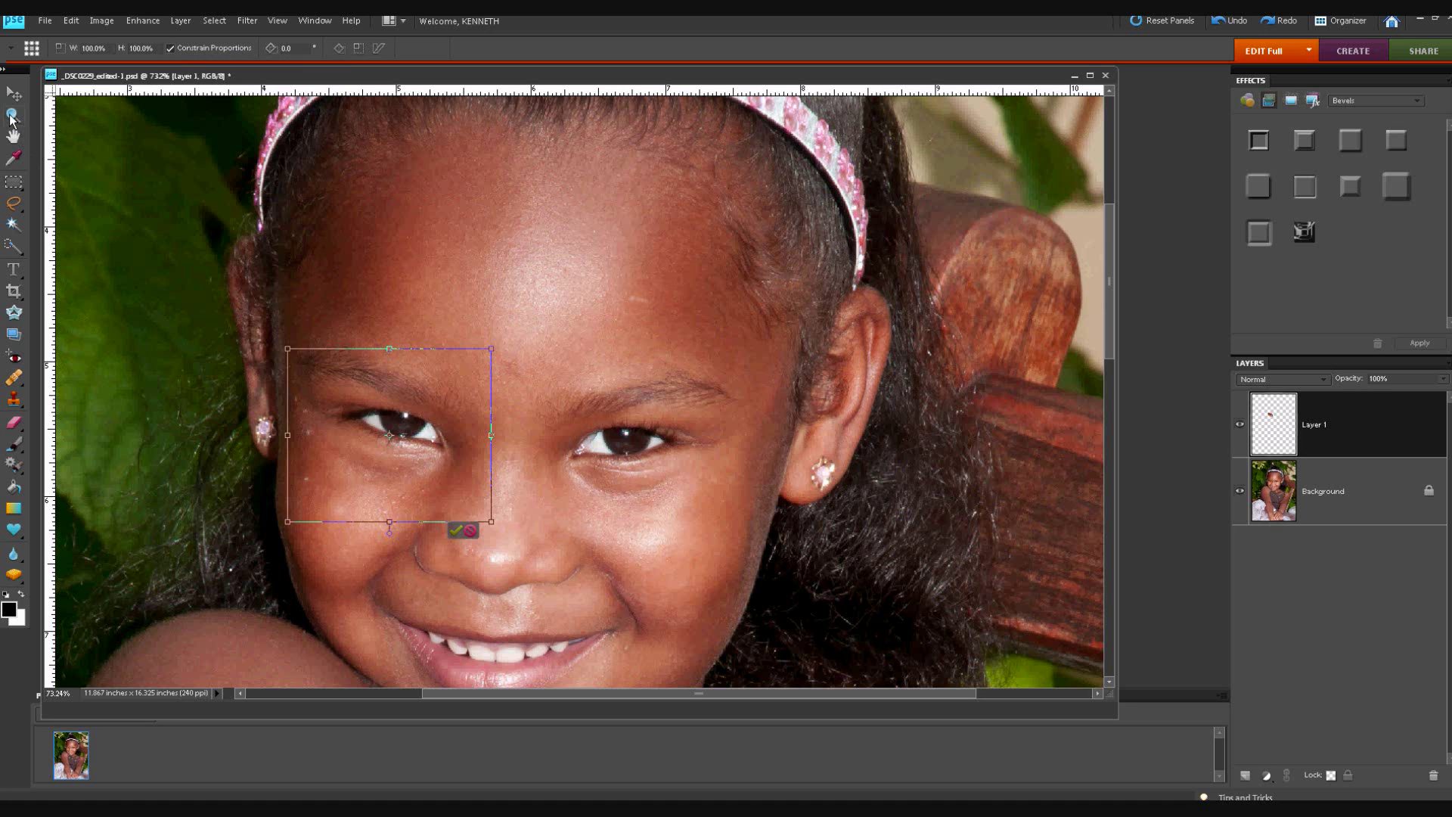
Zoom in on the eye and scale Layer 1 proportionally to 102%.
click(12, 116)
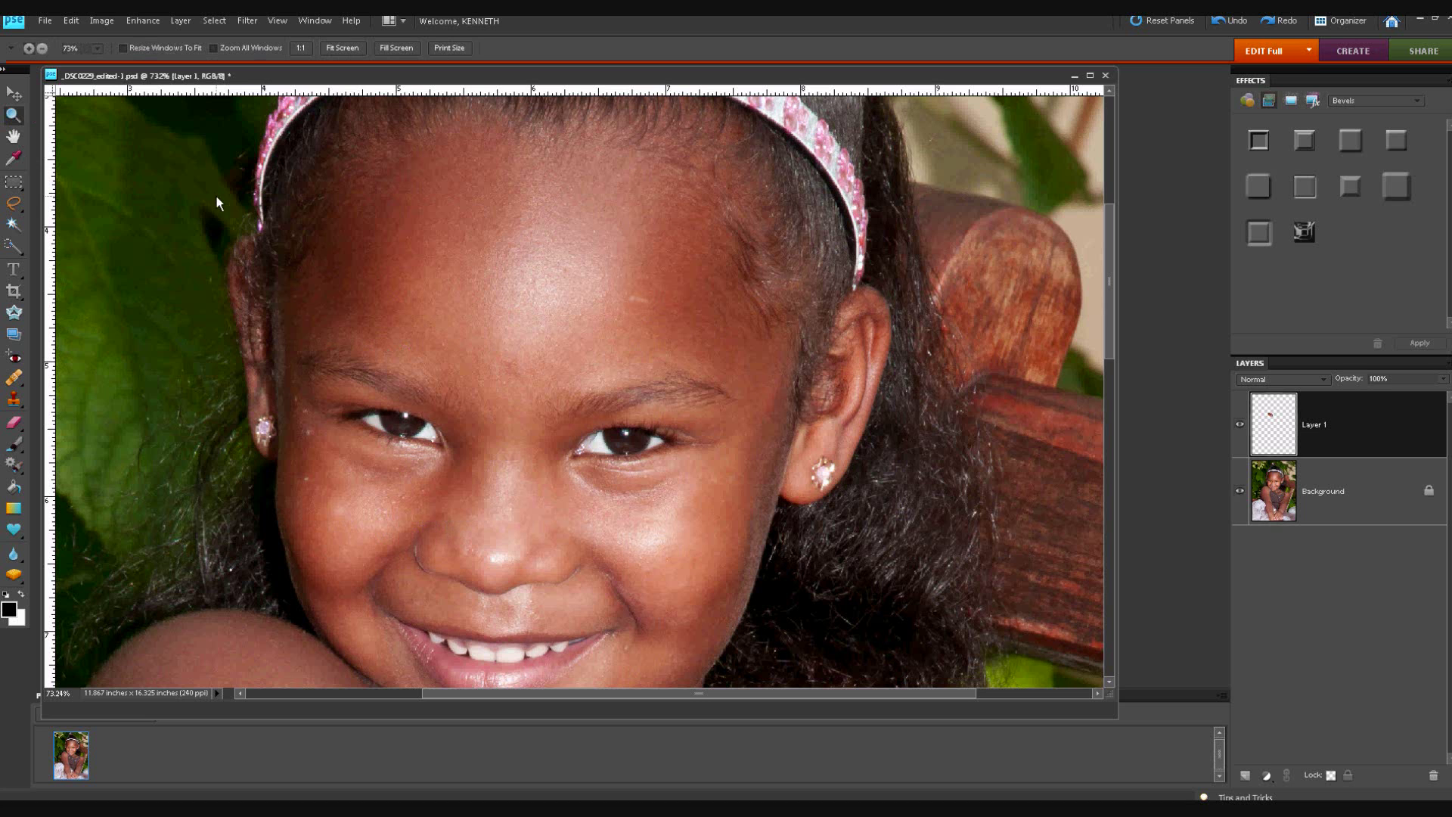
drag(190, 166, 704, 561)
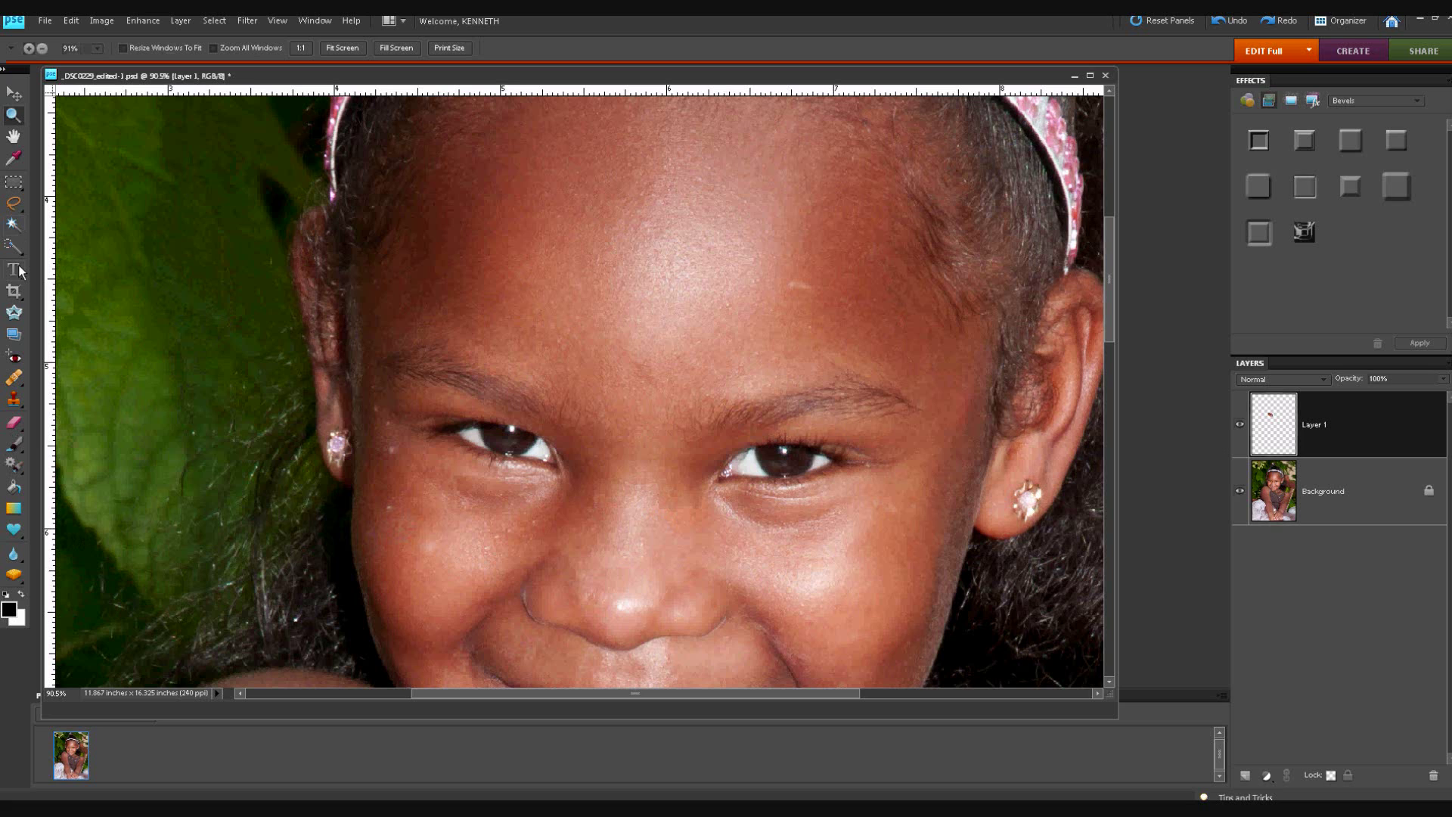
key(ctrl+t)
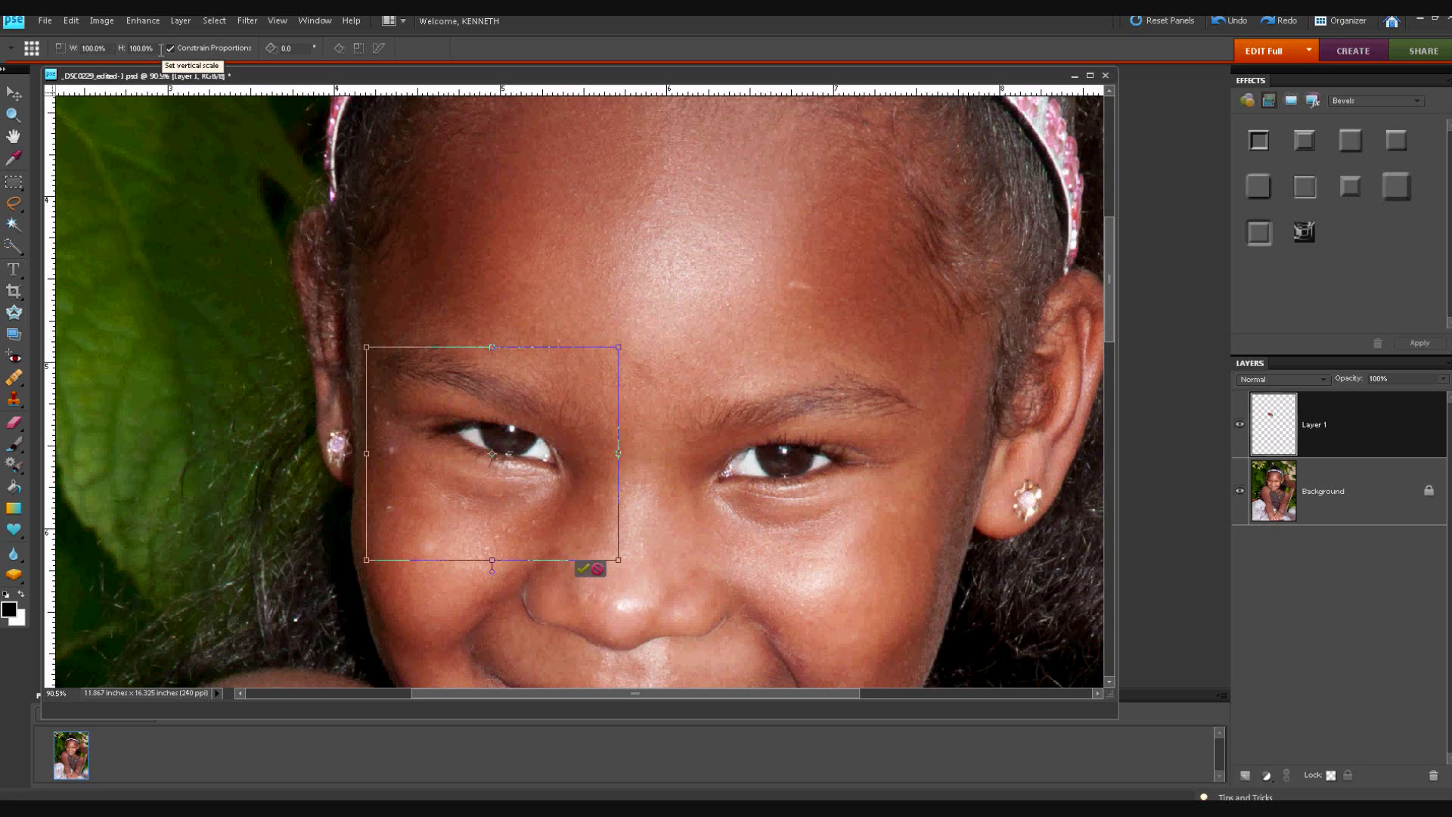
click(120, 49)
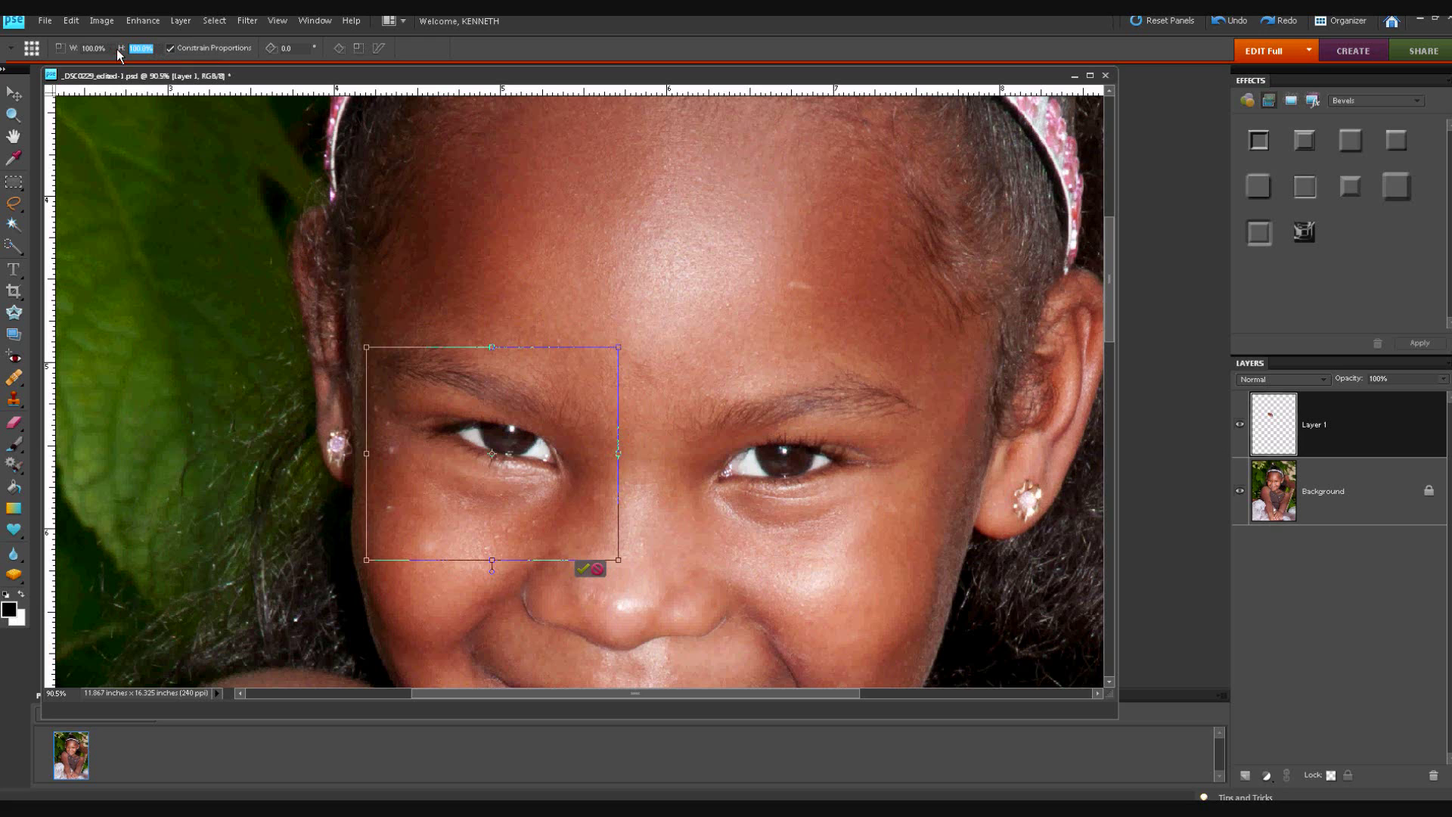
text(102.0)
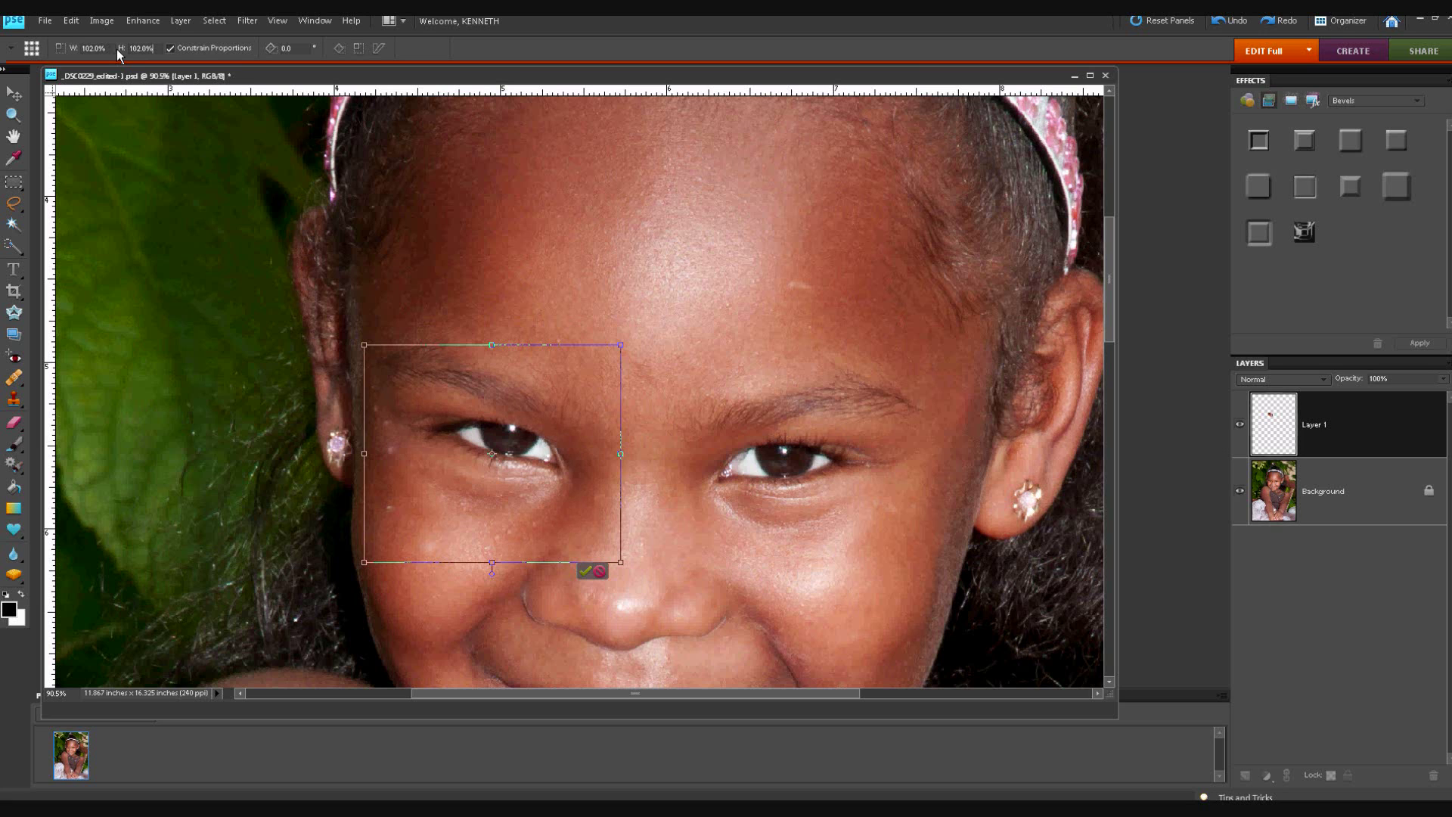
click(585, 571)
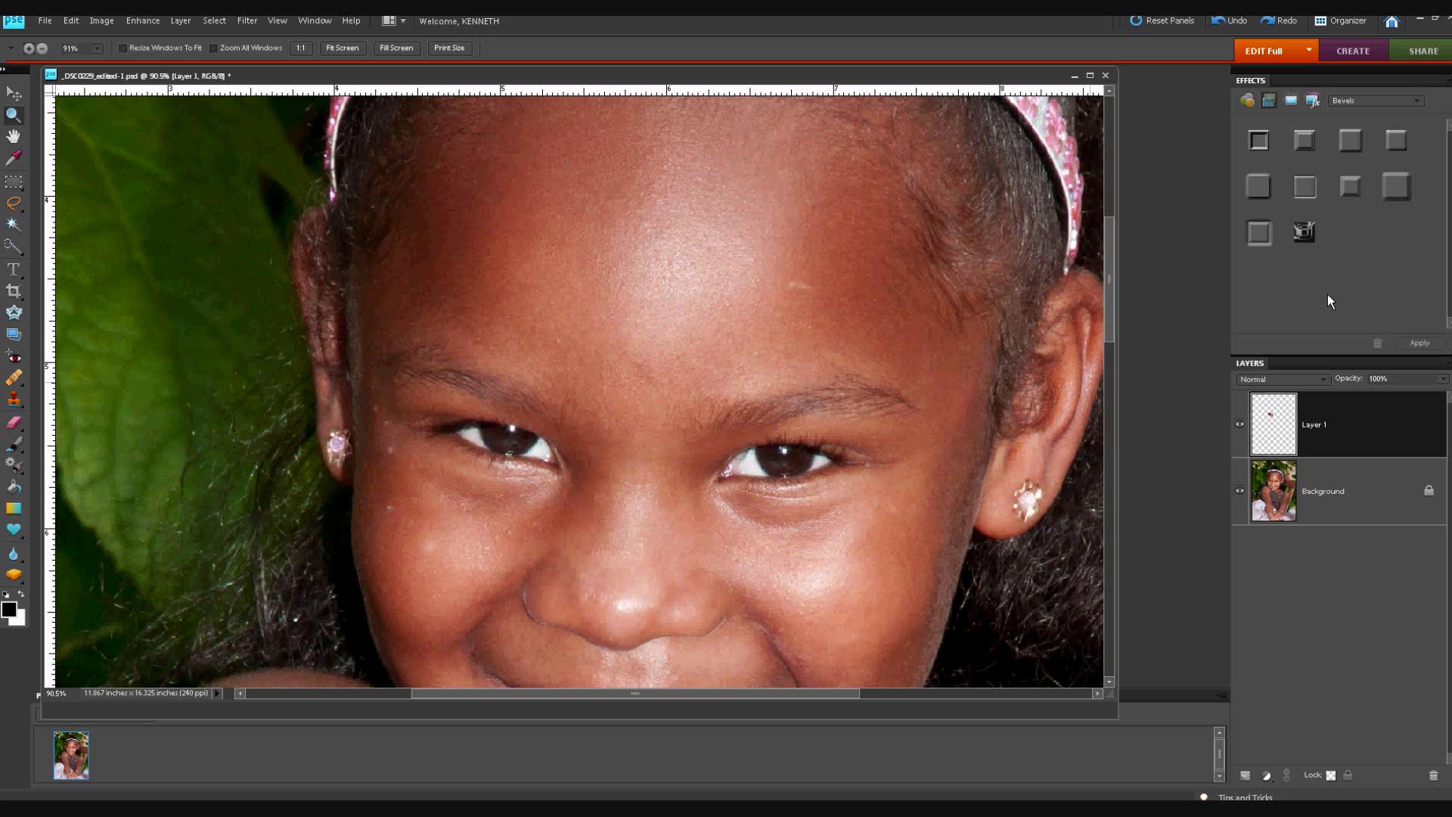
click(1241, 426)
click(1241, 426)
Undo the 102% Free Transform of the eye layer.
click(71, 21)
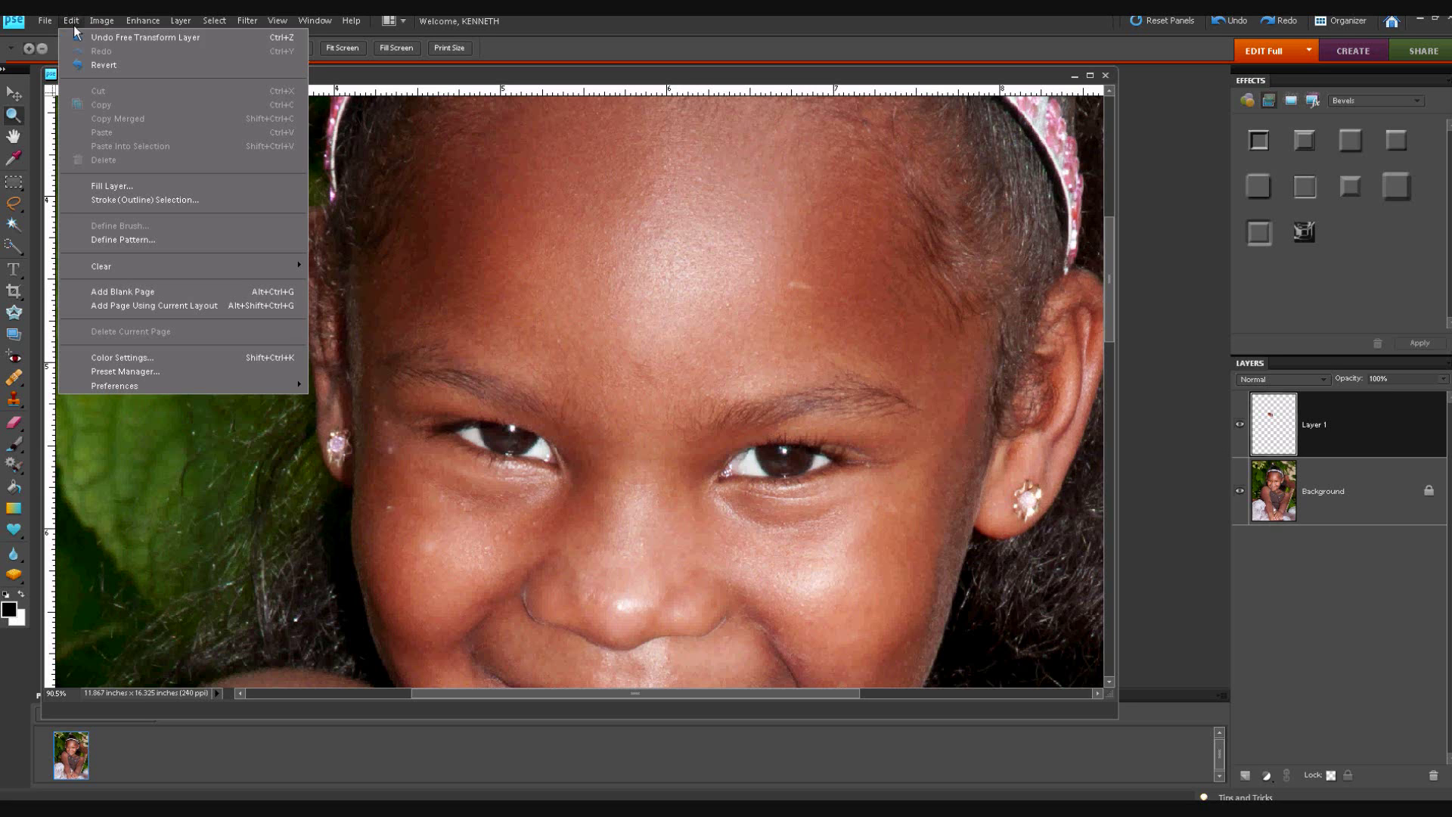
click(67, 23)
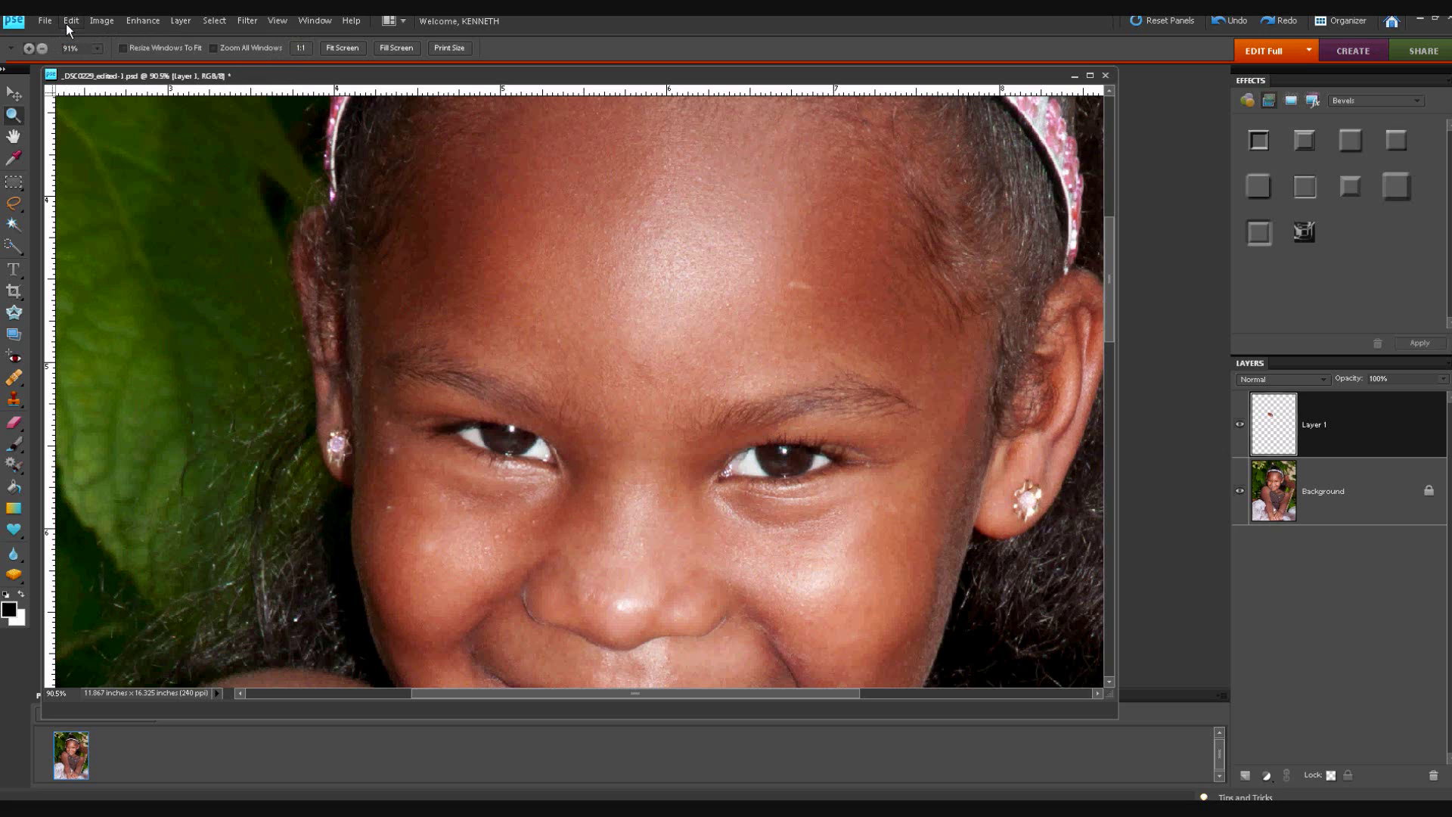
click(66, 25)
mouse_move(101, 21)
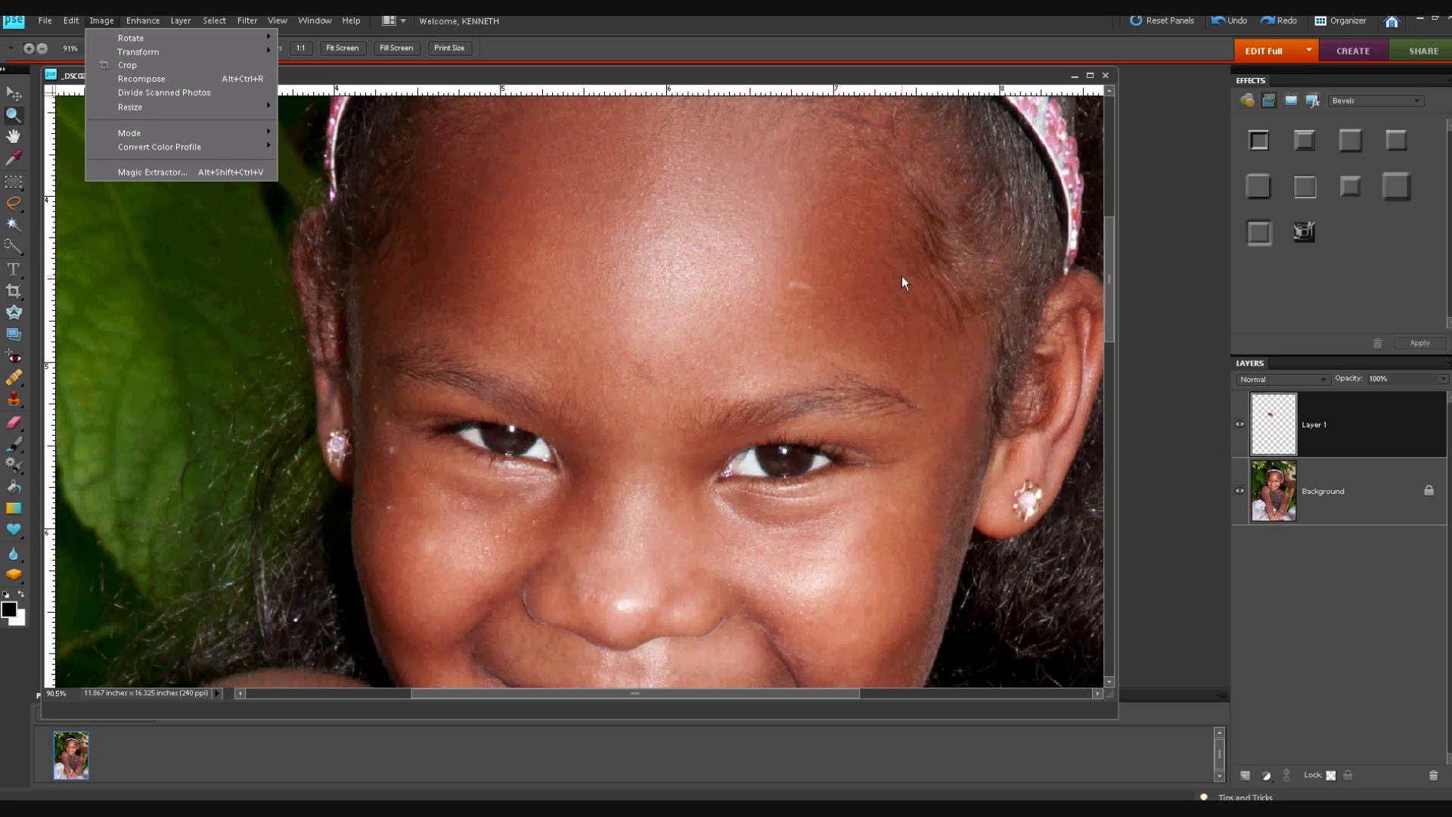
Free Transform the eye layer with proportions unconstrained, setting height to 103.0%.
key(ctrl+t)
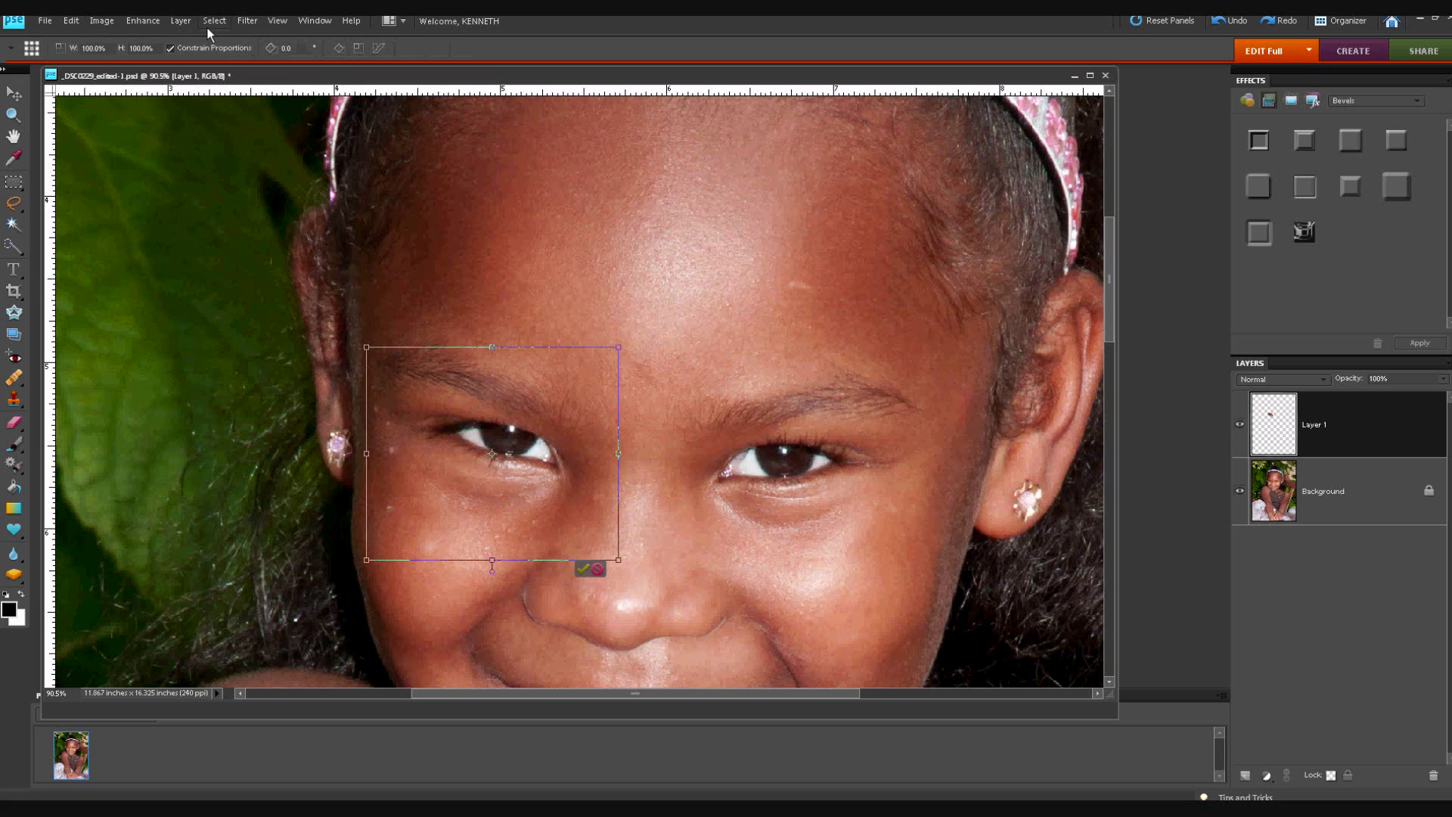
click(169, 49)
click(140, 47)
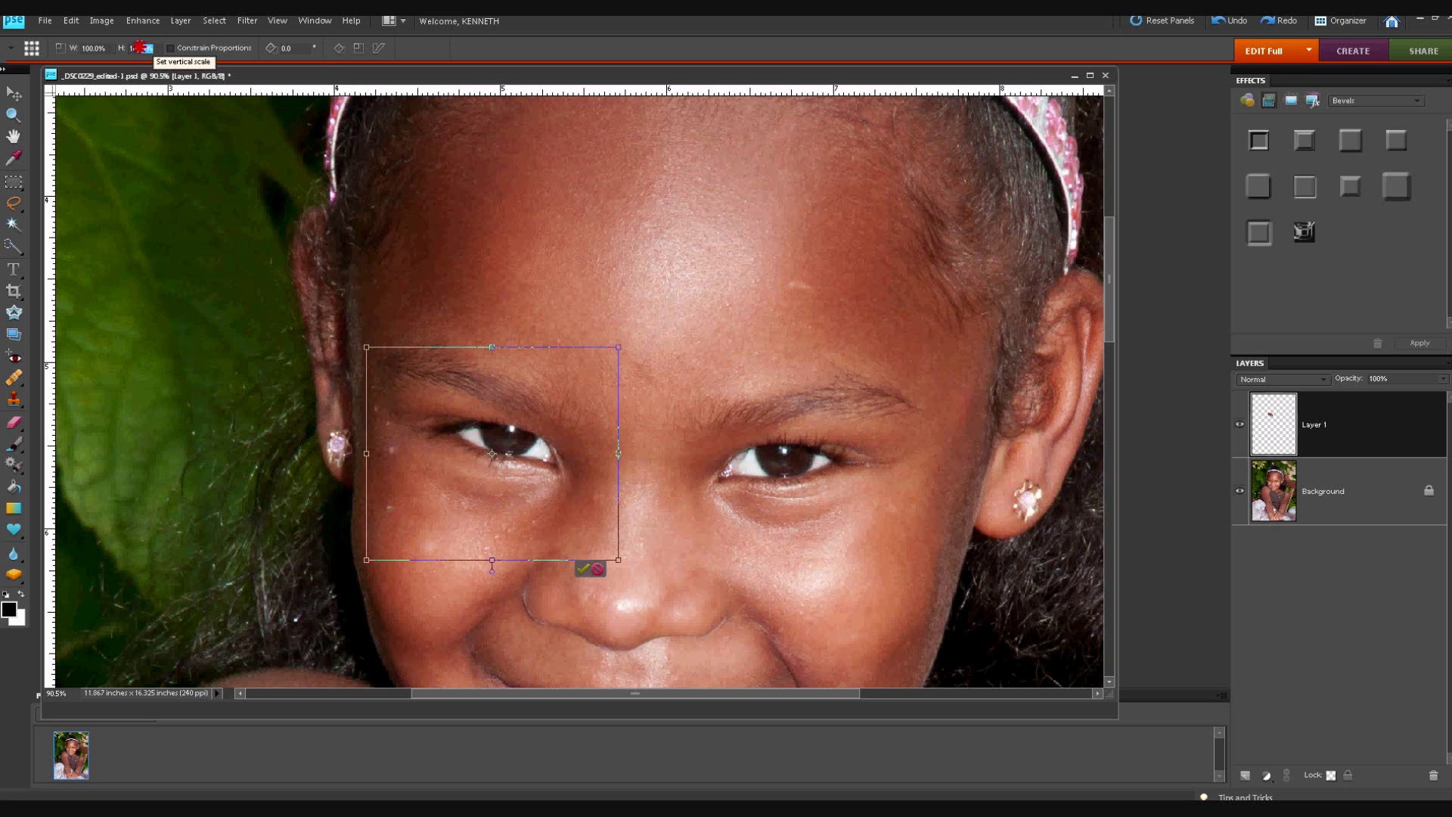
text(1030)
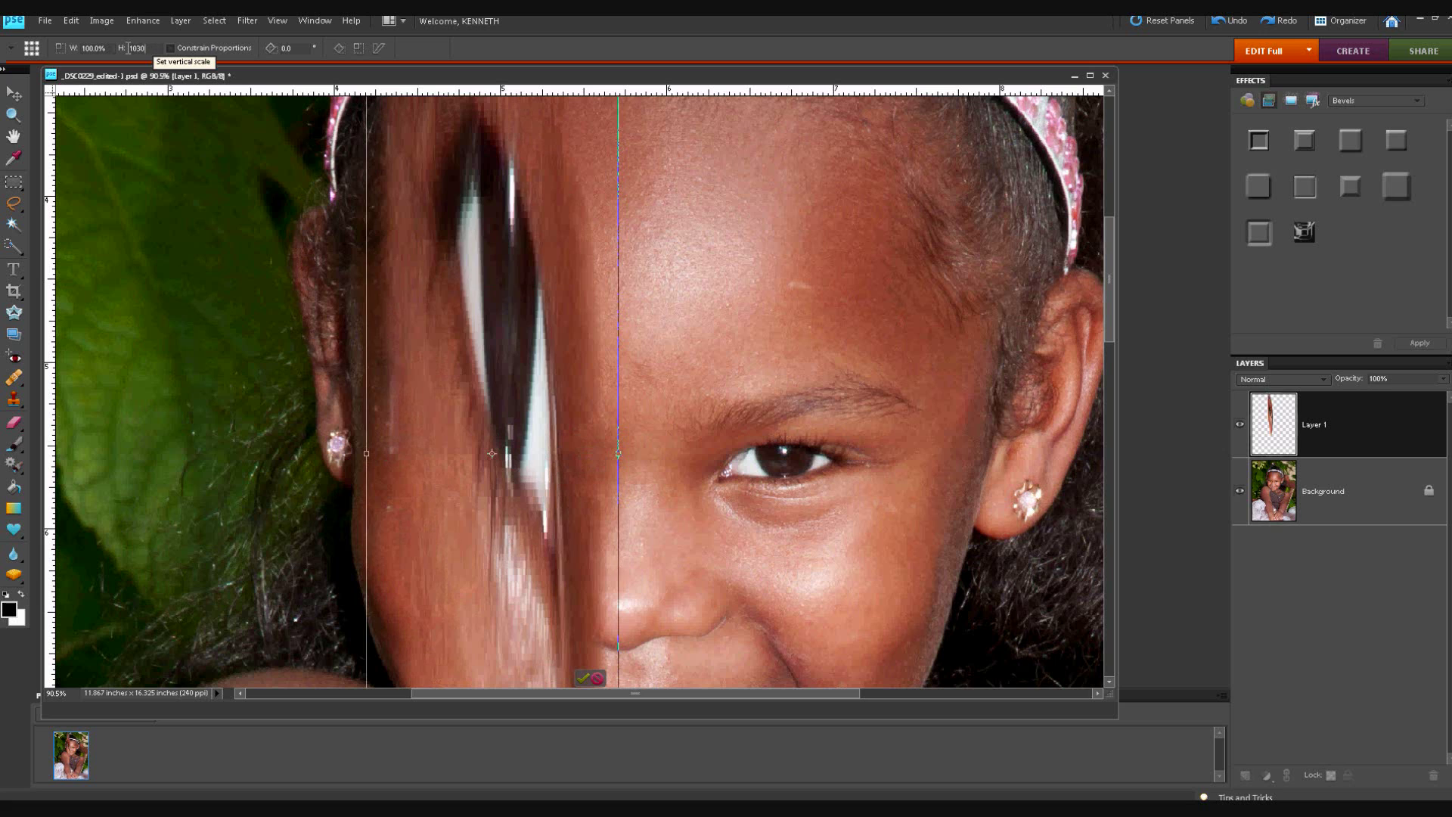
key(BackSpace)
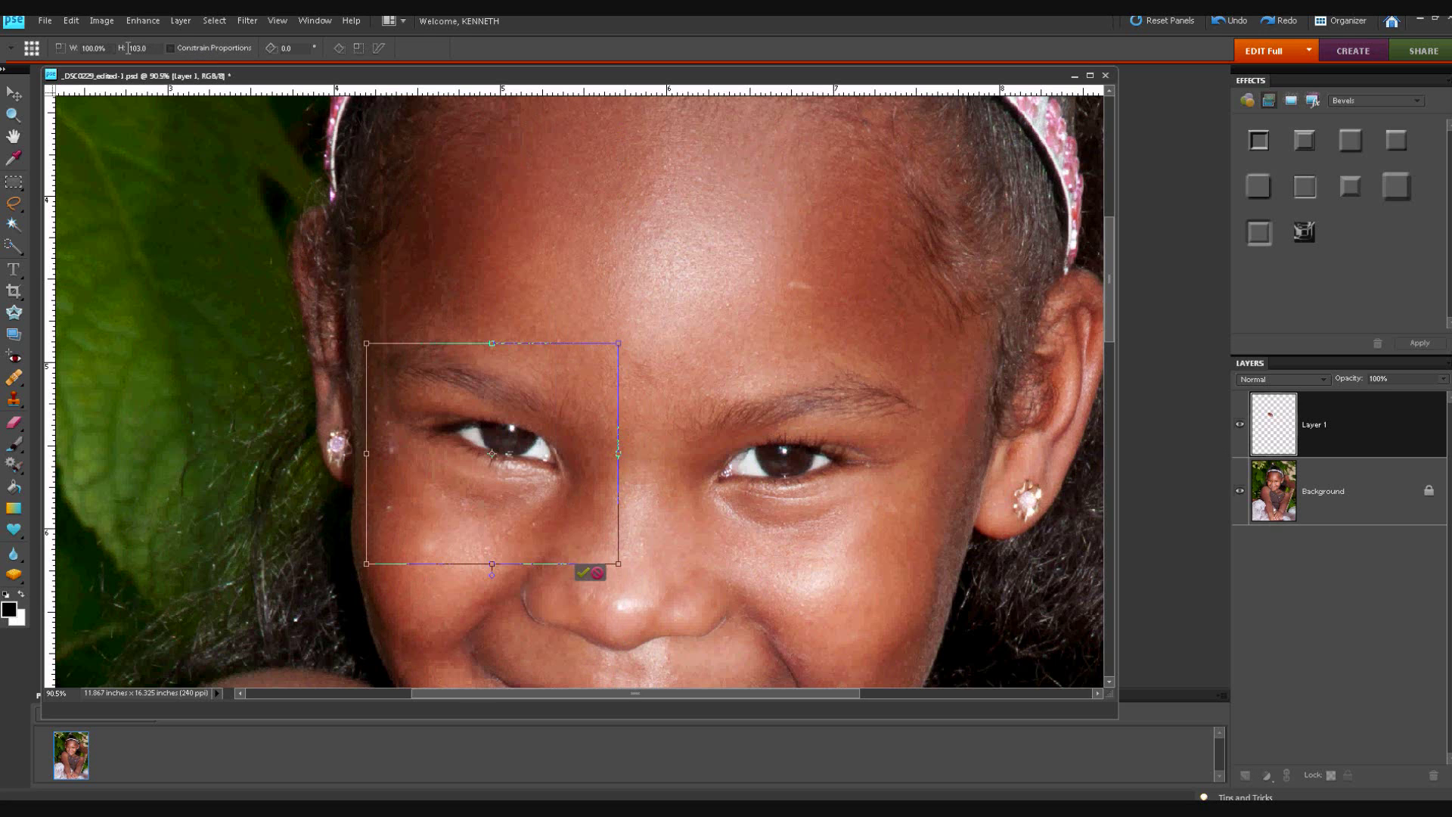
text(.0%)
Commit the 103% height stretch and hide then reshow Layer 1 to compare.
click(583, 569)
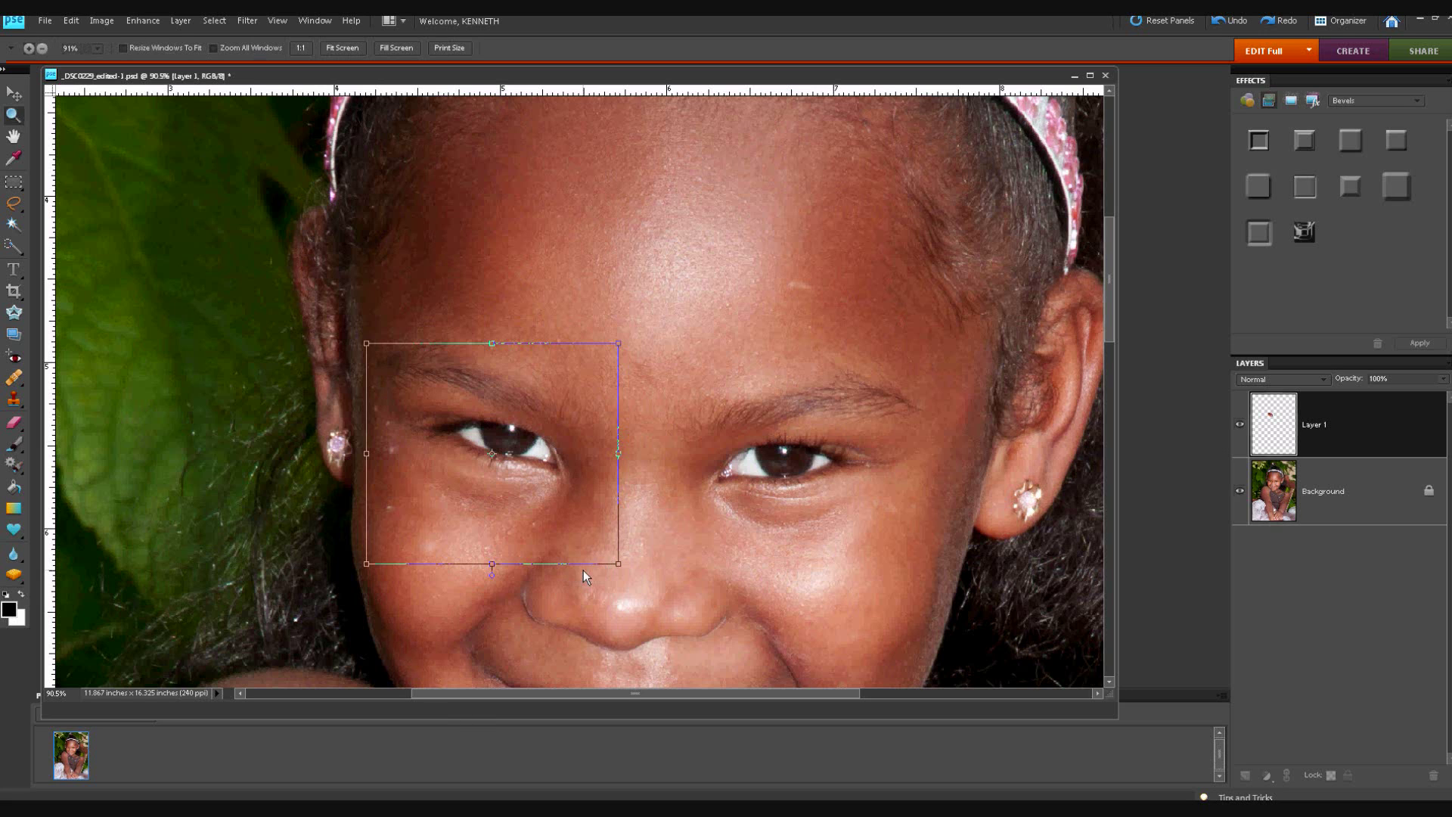
click(1240, 425)
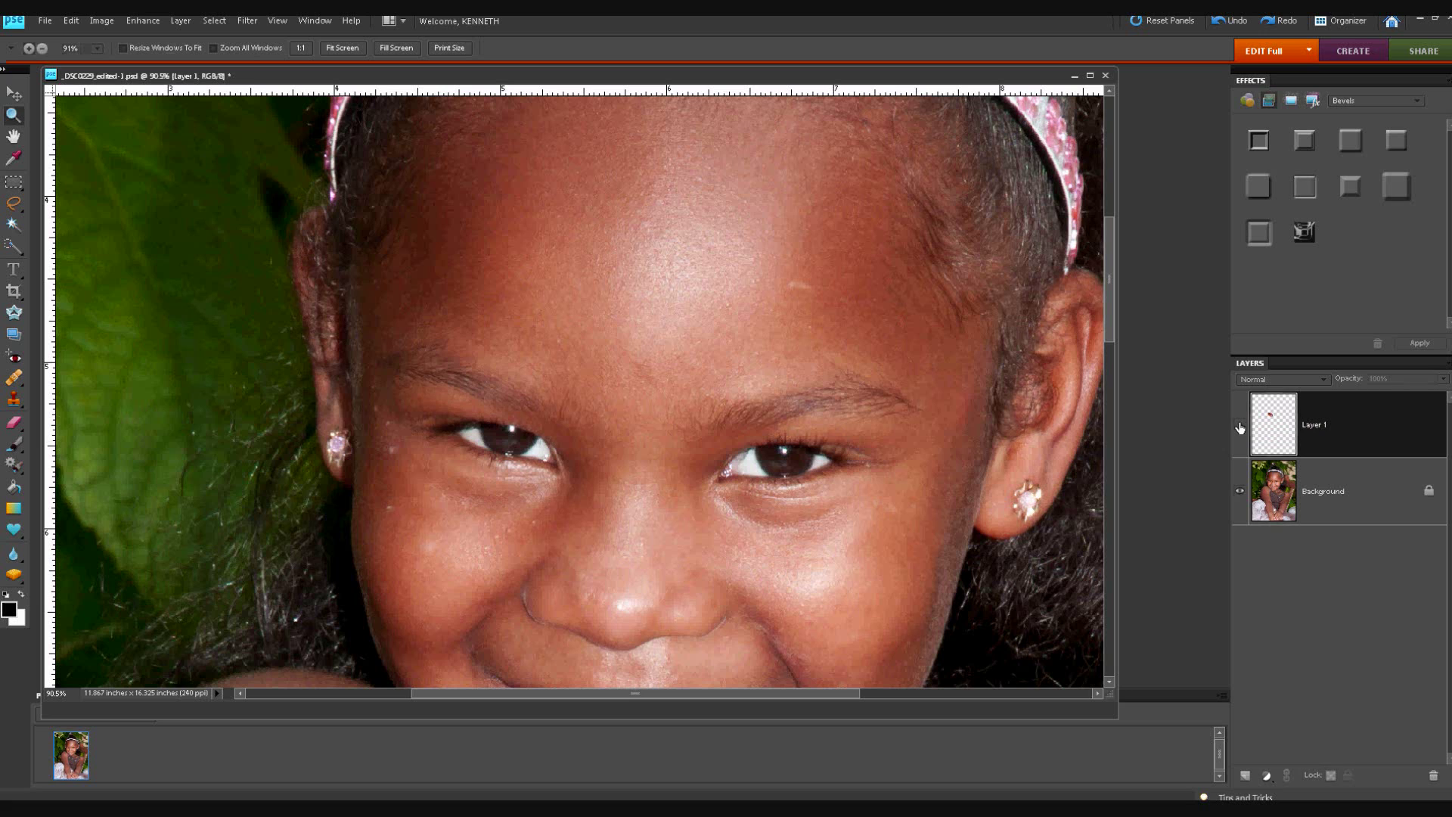
click(1240, 426)
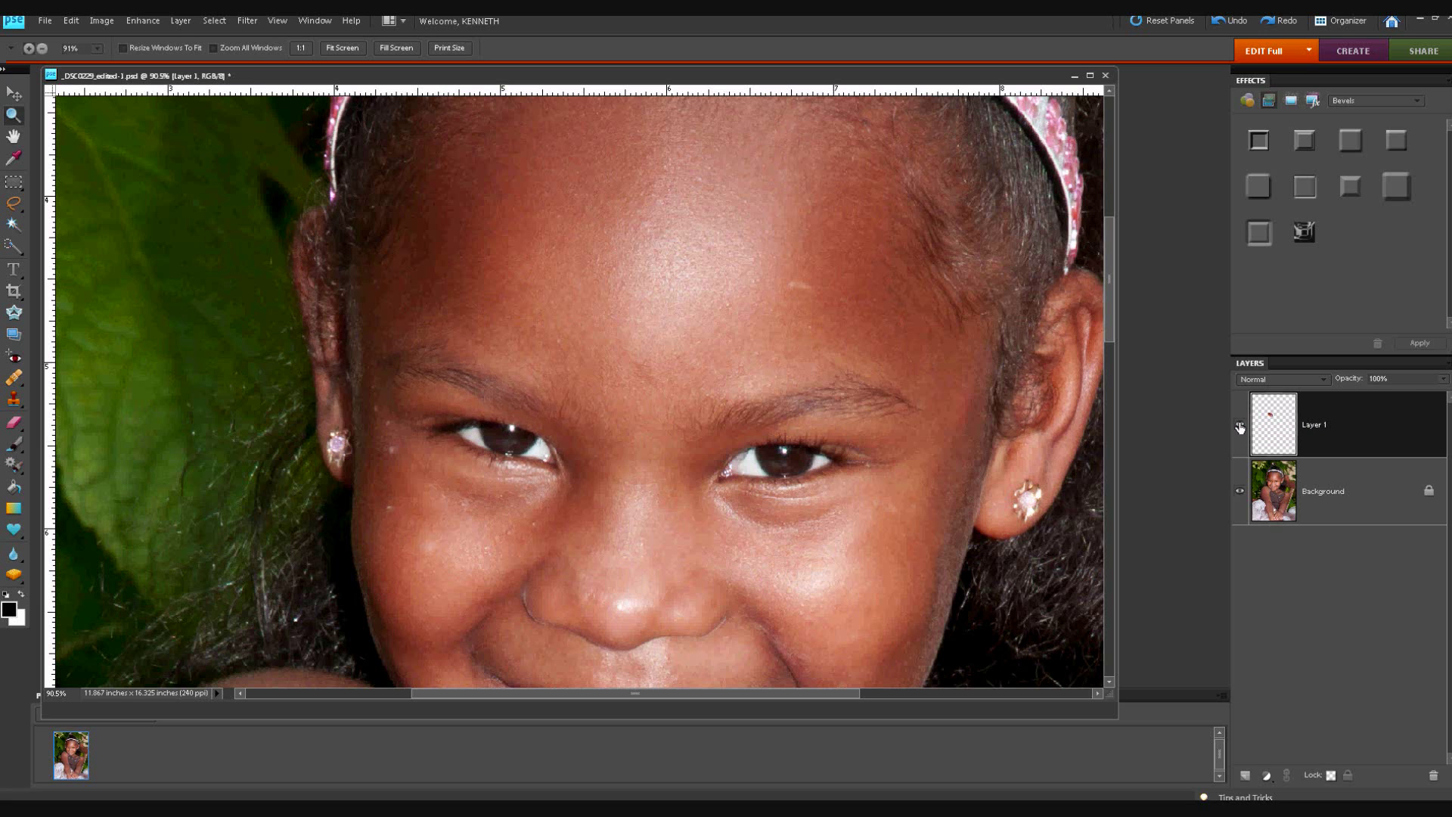